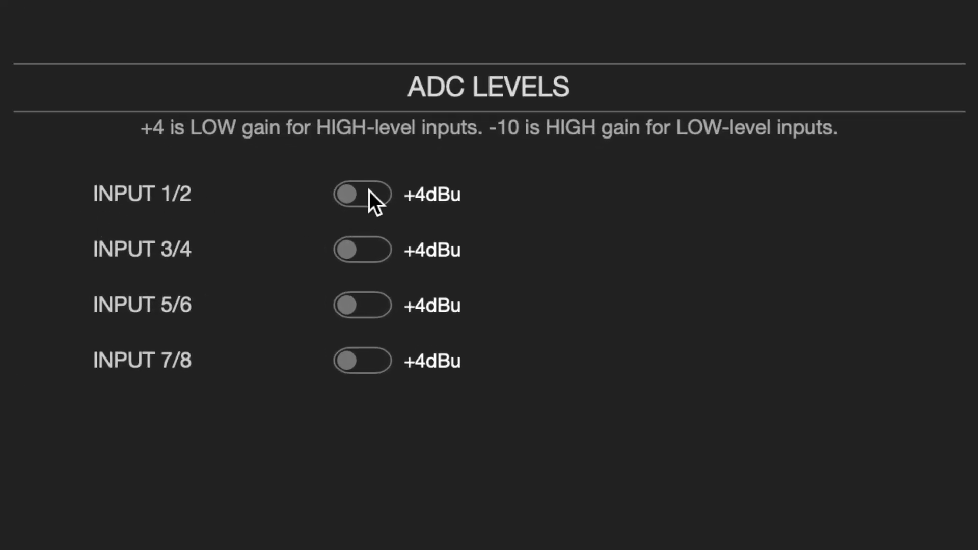
# Switch the ADC levels for inputs 1/2, 3/4 and 5/6 to -10dBV, leaving 7/8 at +4dBu.
pyautogui.click(369, 193)
pyautogui.click(371, 248)
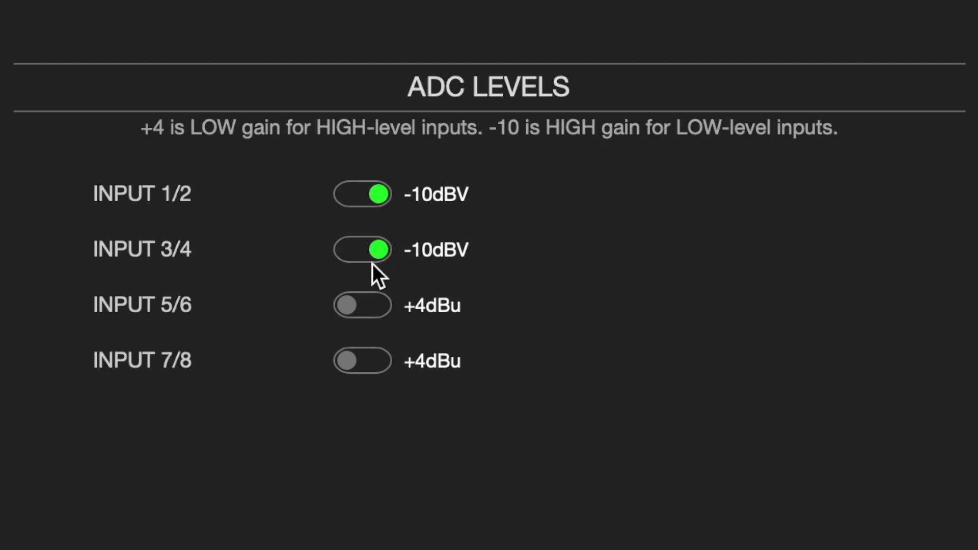
pyautogui.click(372, 302)
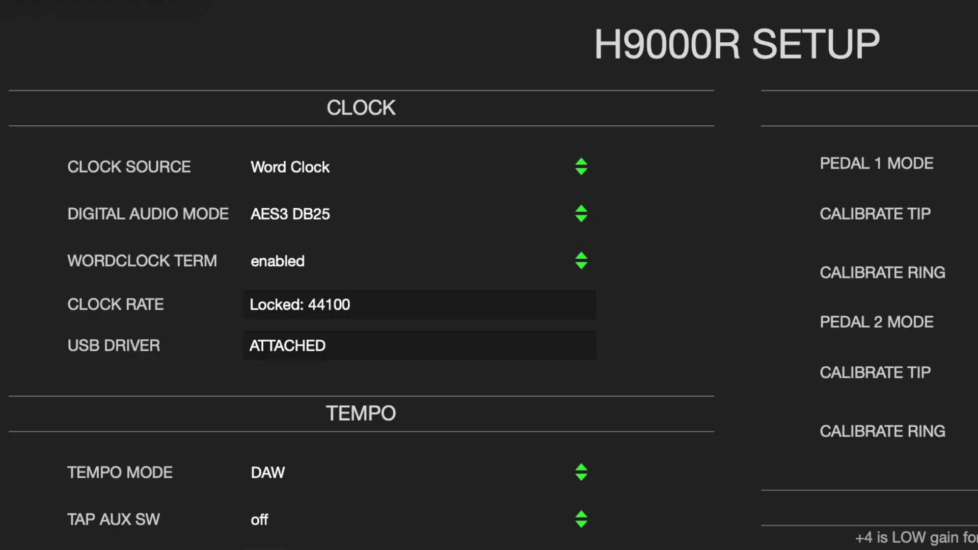
# Choose ADAT in the Digital Audio Mode dropdown under Clock.
pyautogui.click(473, 216)
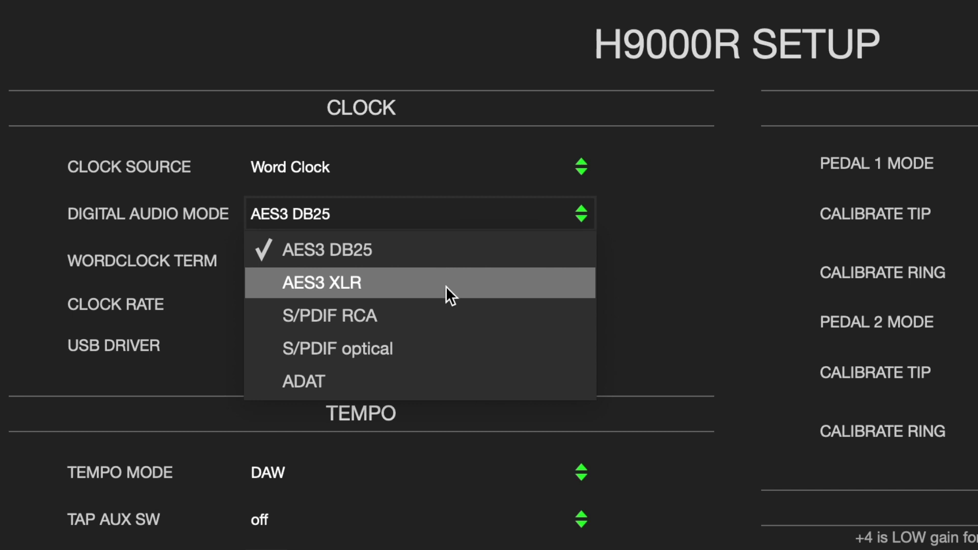
pyautogui.click(440, 369)
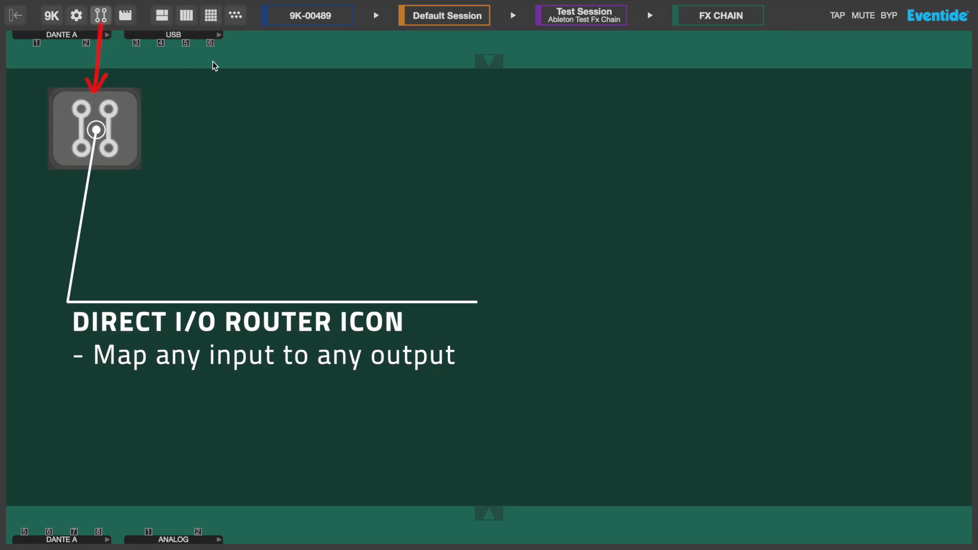
# Expand the input and output channel panels and patch Dante A inputs 1 and 2 to Analog outputs 1 and 2.
pyautogui.click(499, 63)
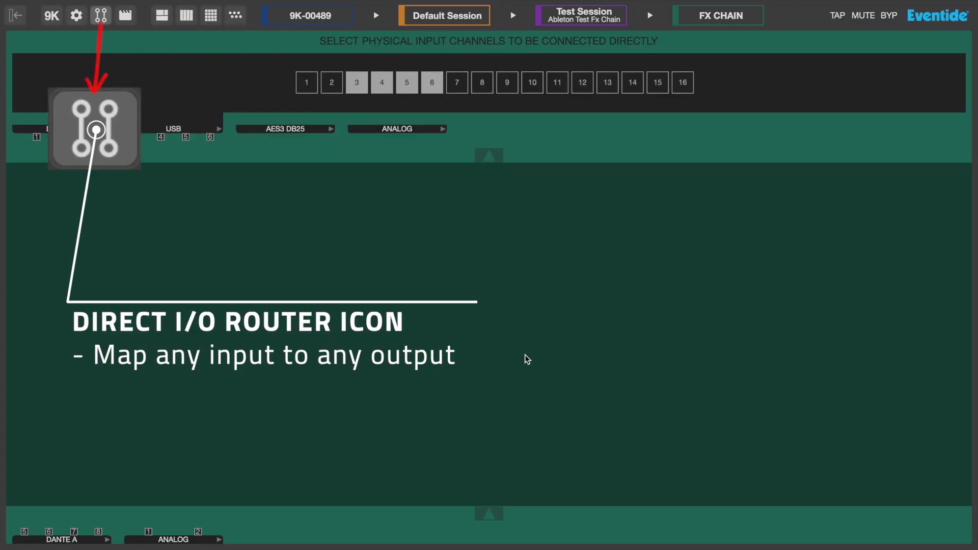
pyautogui.click(499, 513)
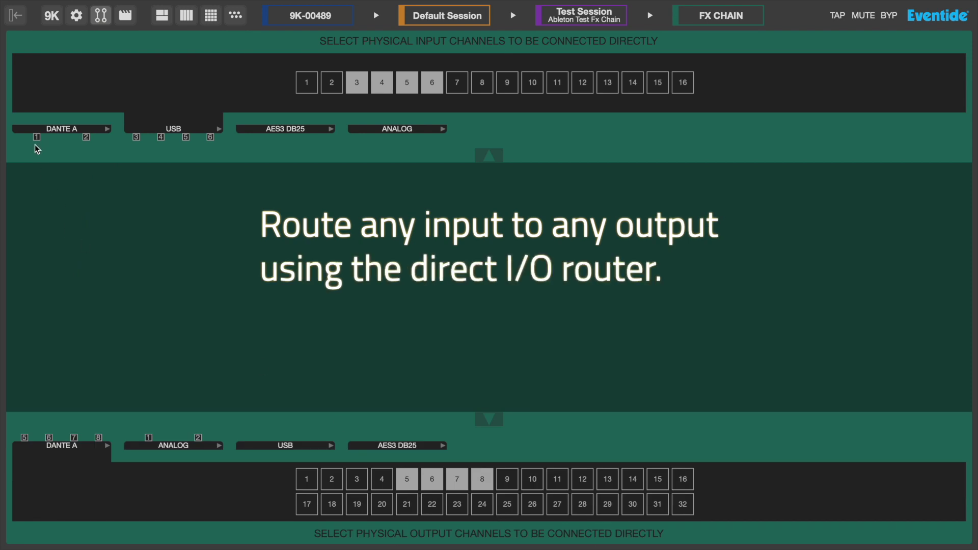
pyautogui.moveTo(36, 136)
pyautogui.mouseDown()
pyautogui.moveTo(53, 391)
pyautogui.moveTo(36, 423)
pyautogui.moveTo(149, 436)
pyautogui.mouseUp()
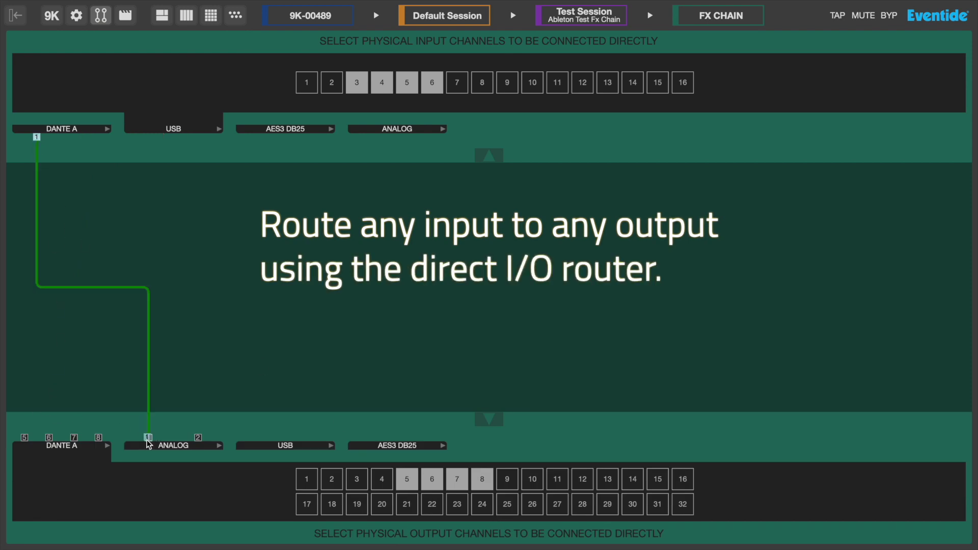
pyautogui.moveTo(85, 138)
pyautogui.mouseDown()
pyautogui.moveTo(94, 433)
pyautogui.moveTo(86, 437)
pyautogui.mouseUp()
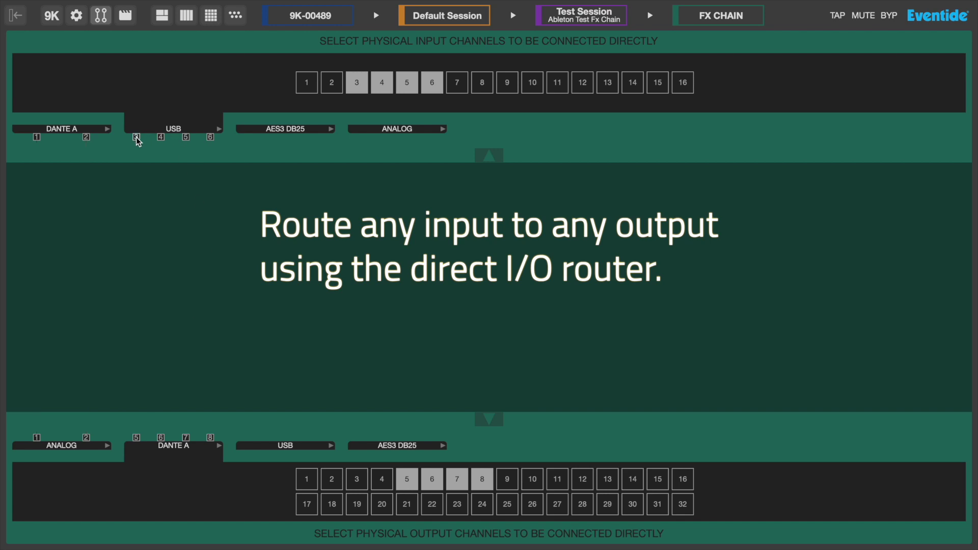
pyautogui.moveTo(137, 137); pyautogui.dragTo(137, 139)
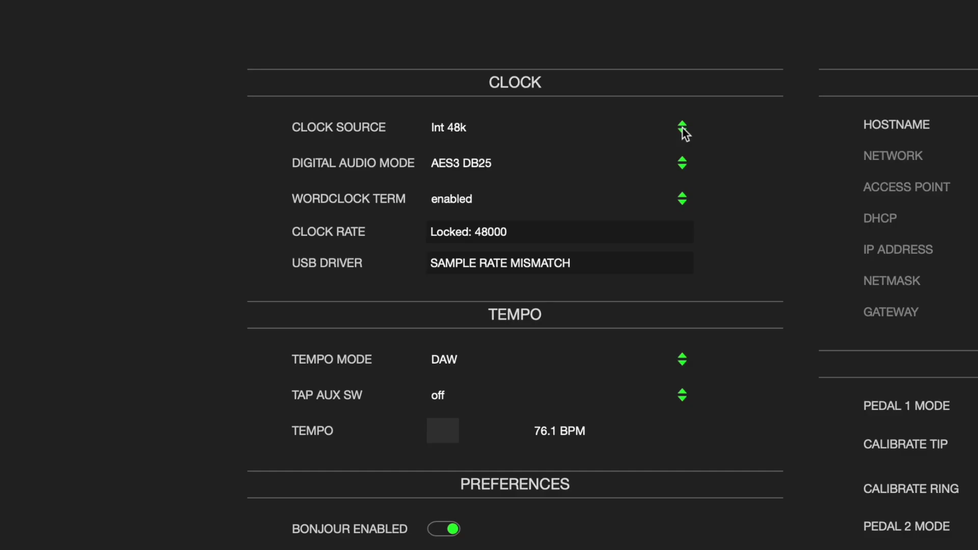
# Select Int 44.1k as the clock source so the rate locks at 44100.
pyautogui.click(682, 127)
pyautogui.click(625, 153)
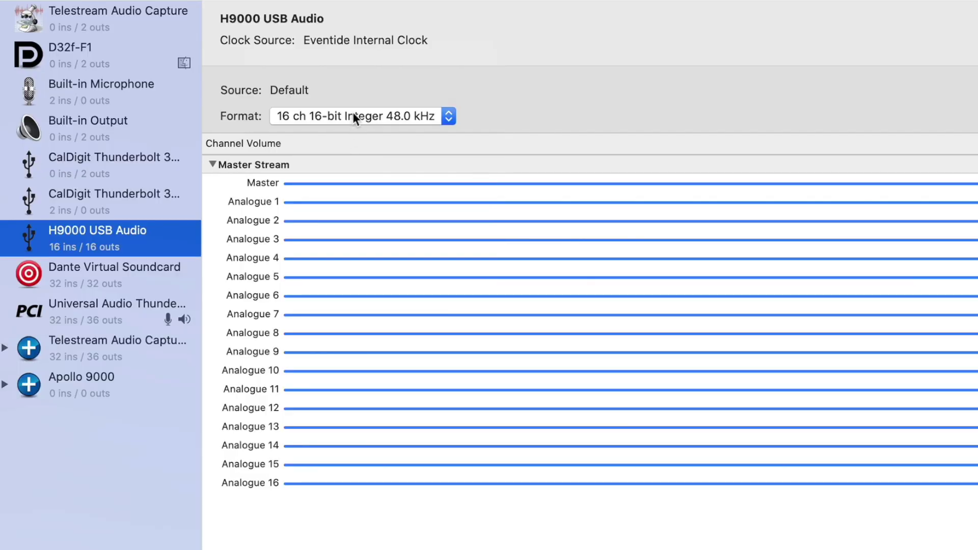
# Set the H9000 USB Audio format to 16 ch 24-bit Integer at 44.1 kHz.
pyautogui.click(353, 115)
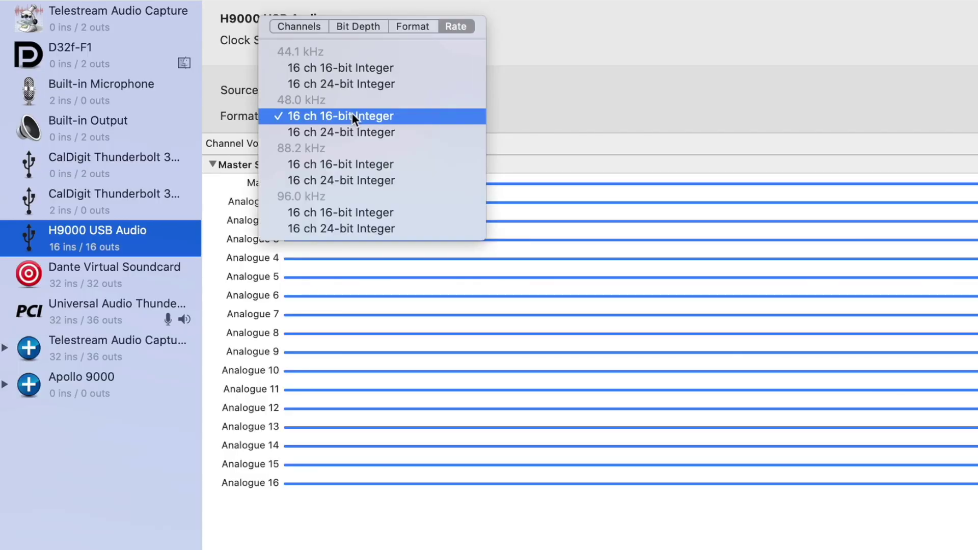
pyautogui.click(343, 84)
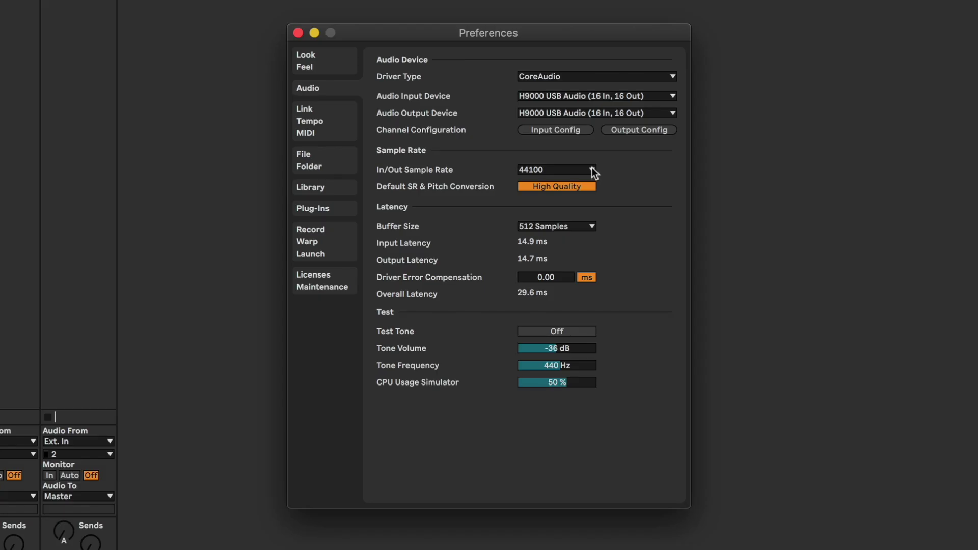
# Set Live's sample rate to 48000, dismiss the mute warning, and switch the H9000 clock to Int 48k.
pyautogui.click(591, 169)
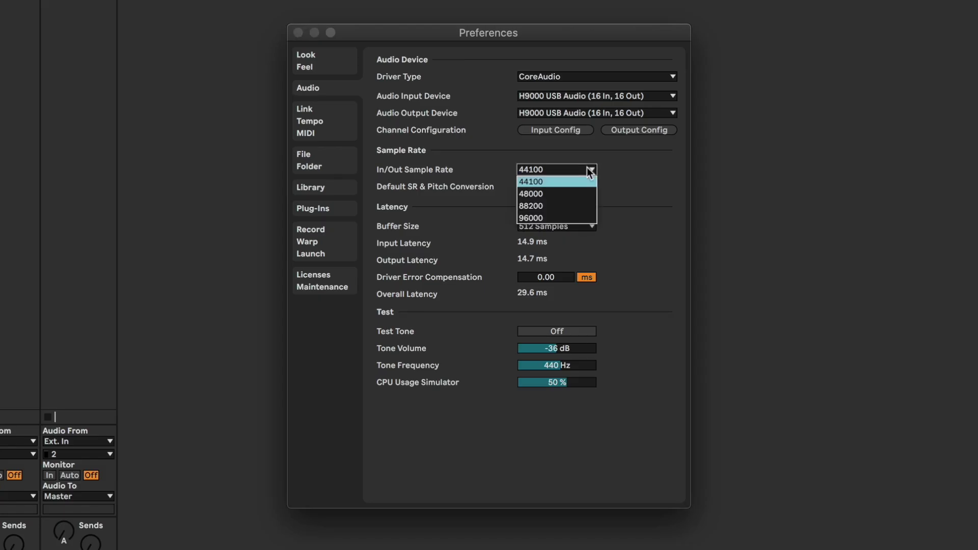
pyautogui.click(575, 194)
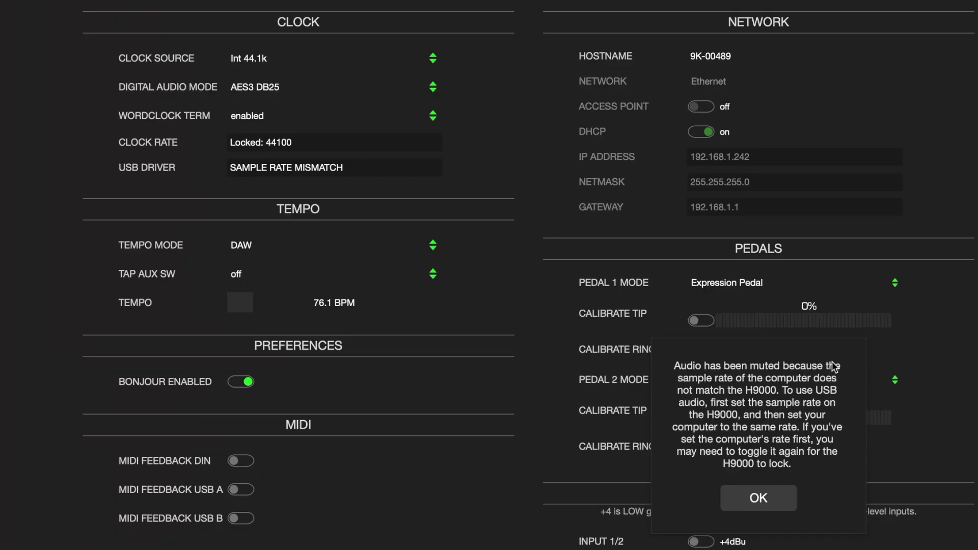
pyautogui.click(763, 495)
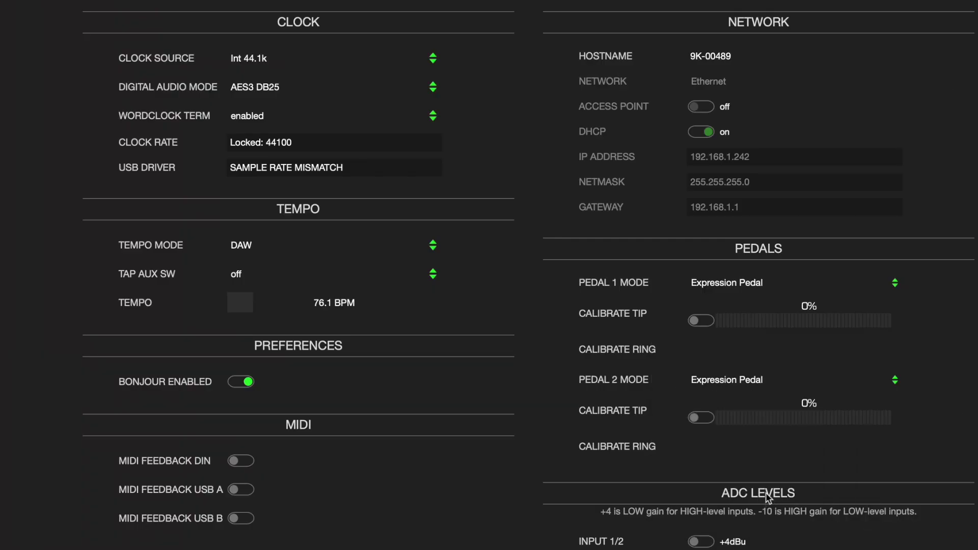
pyautogui.click(425, 60)
pyautogui.click(404, 99)
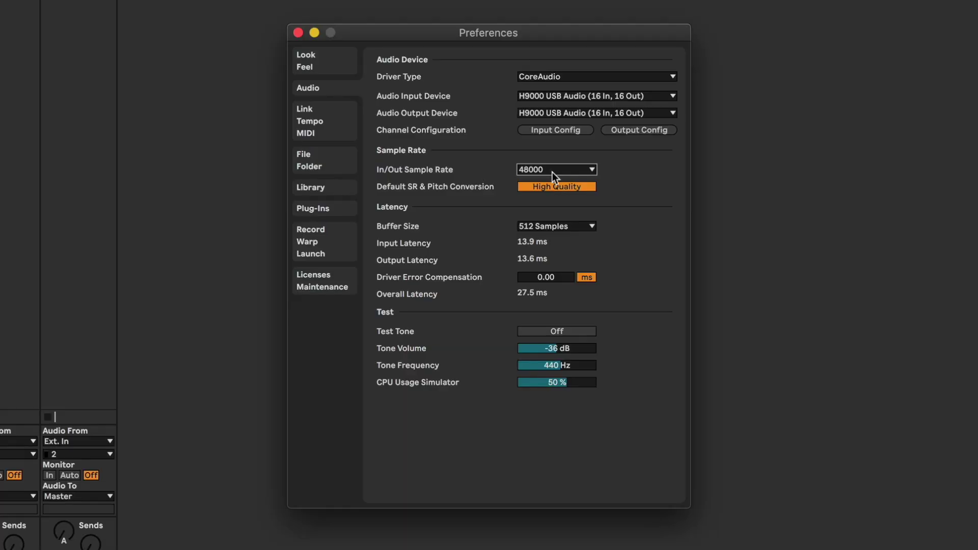
# Change Live's sample rate to 44100, then back to 48000.
pyautogui.click(552, 172)
pyautogui.click(570, 181)
pyautogui.click(571, 169)
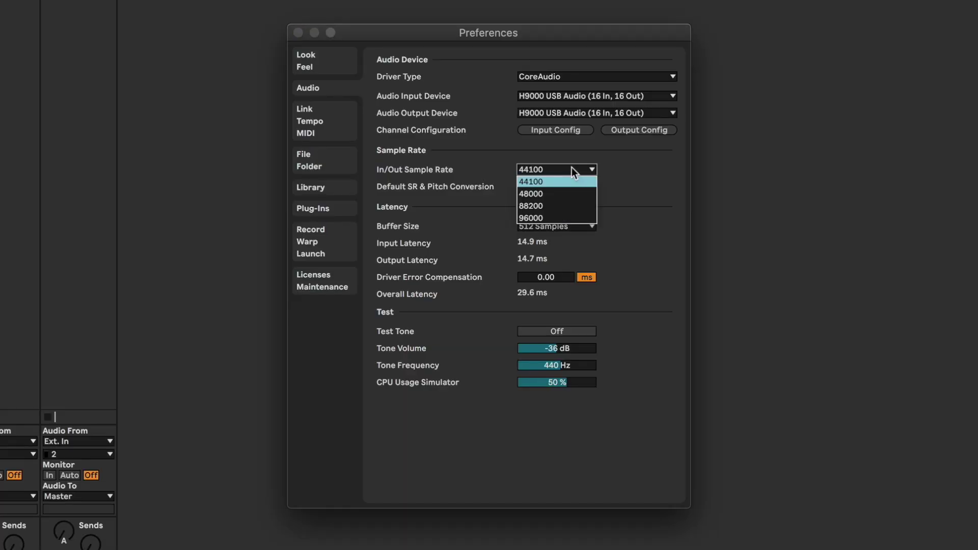
pyautogui.click(564, 192)
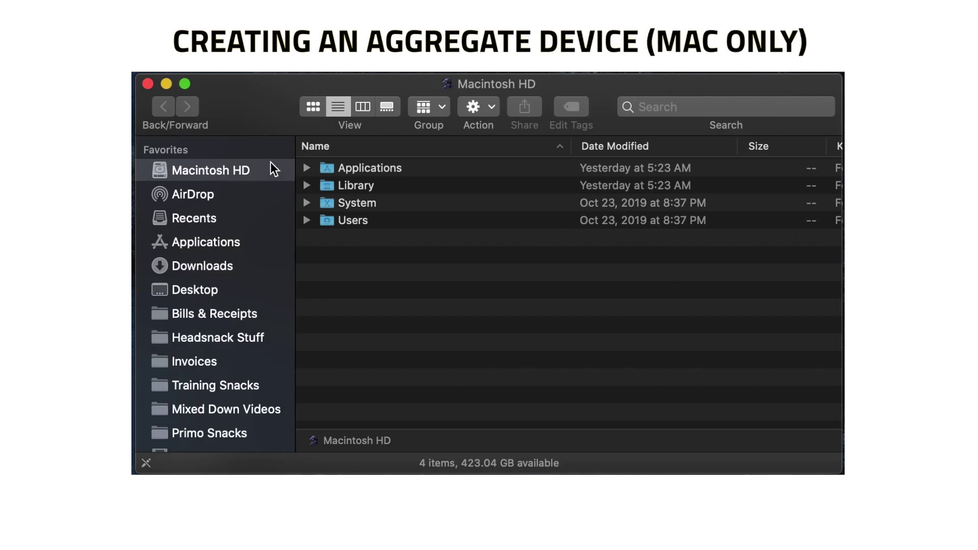
# Launch Audio MIDI Setup from Applications > Utilities and view the Universal Audio Thunderbolt device.
pyautogui.doubleClick(339, 168)
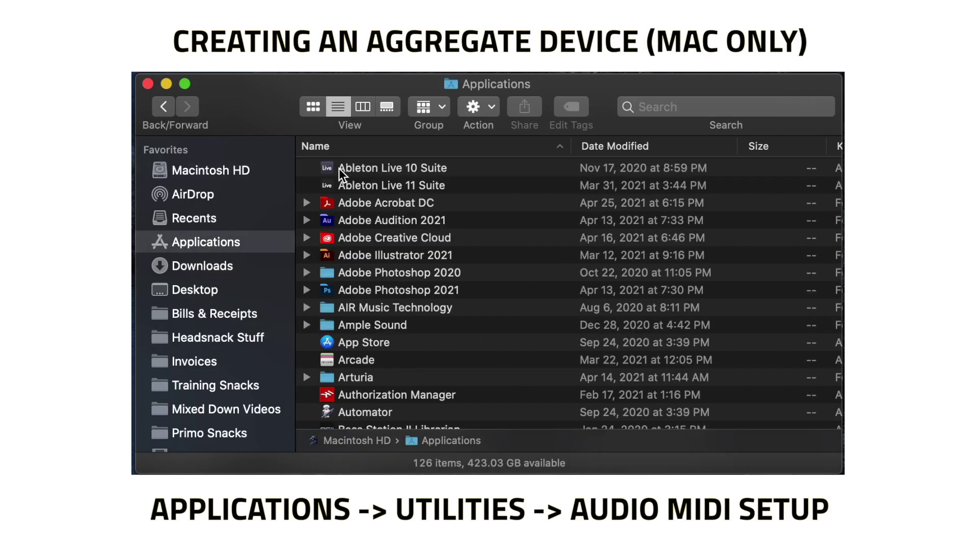
pyautogui.scroll(-5, 338, 170)
pyautogui.scroll(-20, 338, 170)
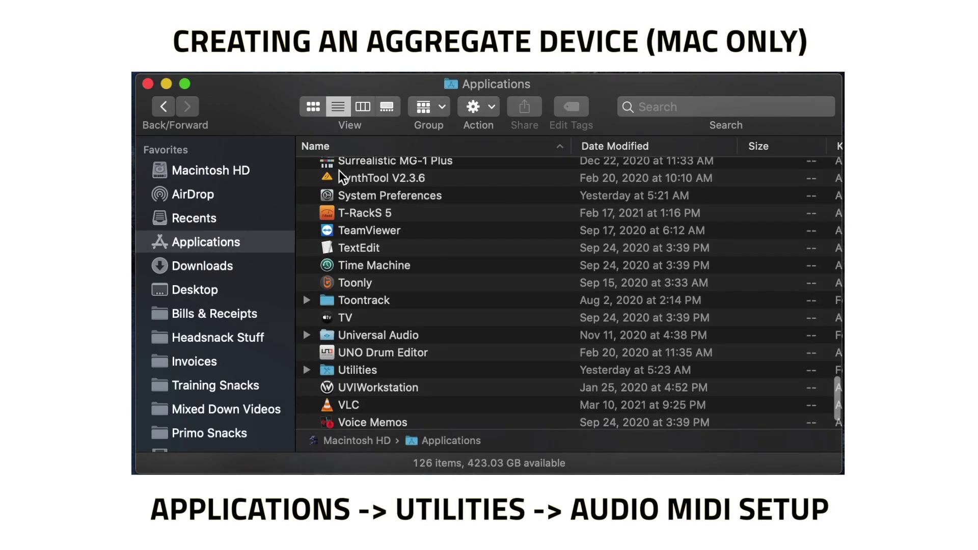
pyautogui.click(327, 328)
pyautogui.doubleClick(327, 328)
pyautogui.scroll(-1, 327, 325)
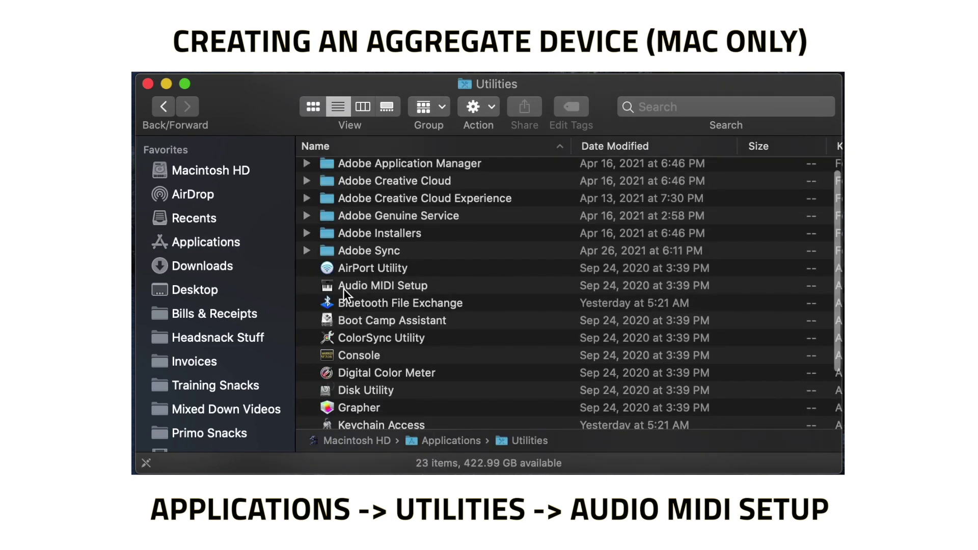
pyautogui.click(343, 288)
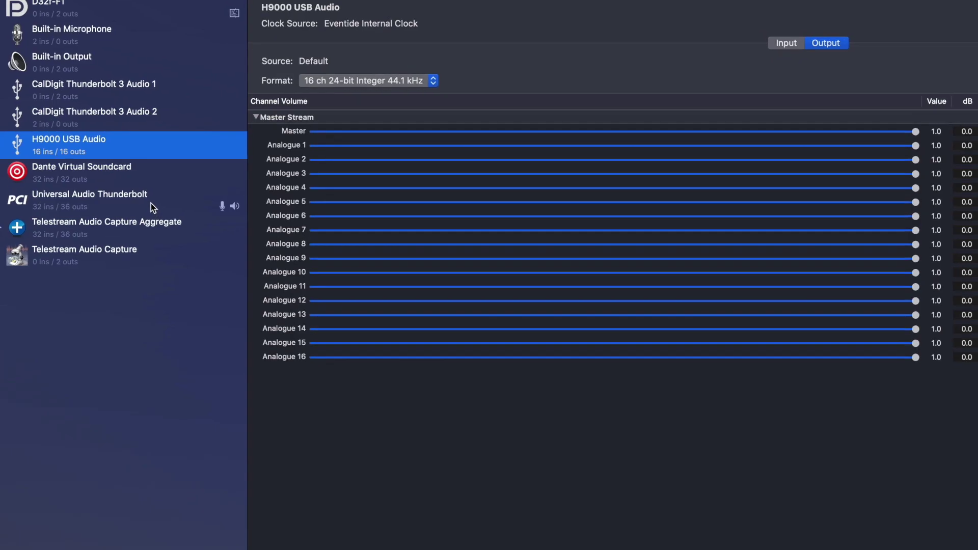
pyautogui.click(152, 204)
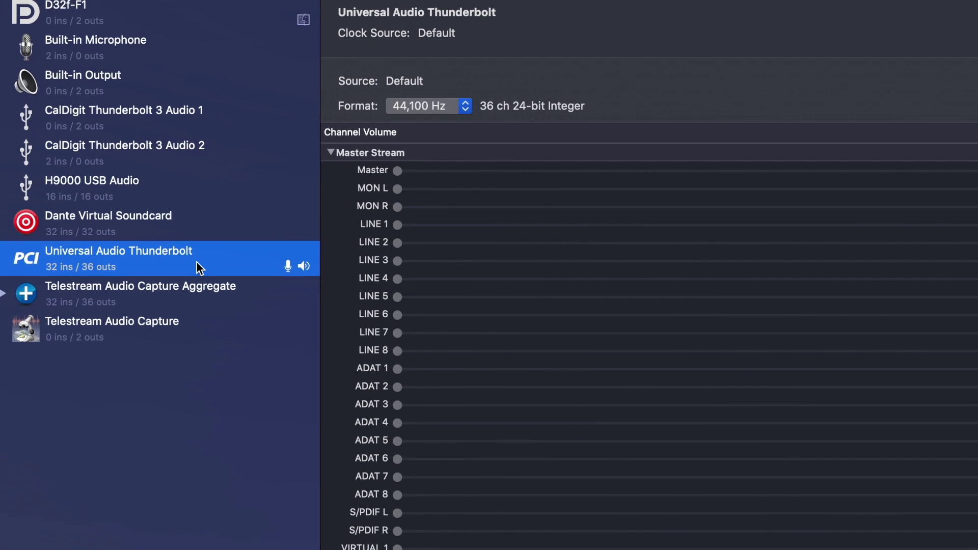
# Review the H9000 USB Audio and Built-in Output devices, then add a new aggregate device with +.
pyautogui.click(186, 181)
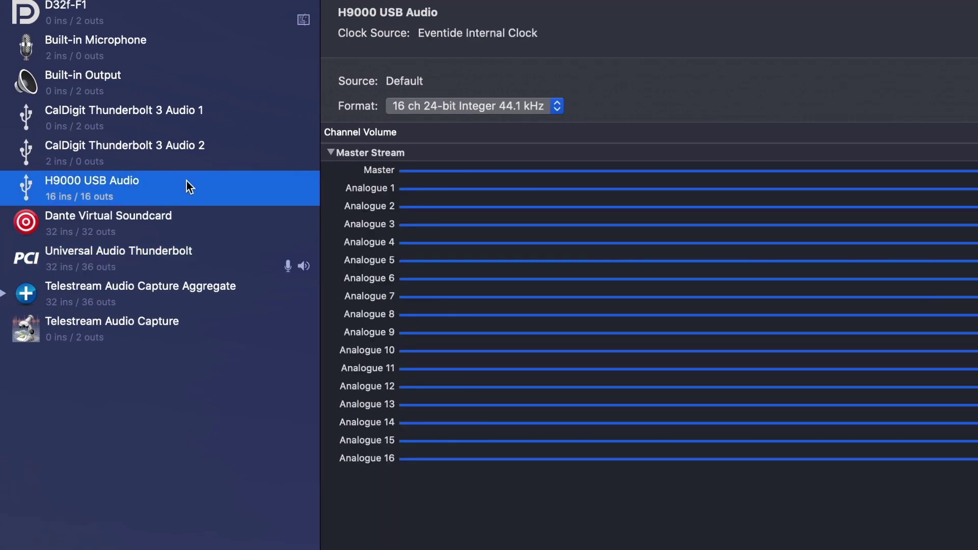
pyautogui.click(161, 87)
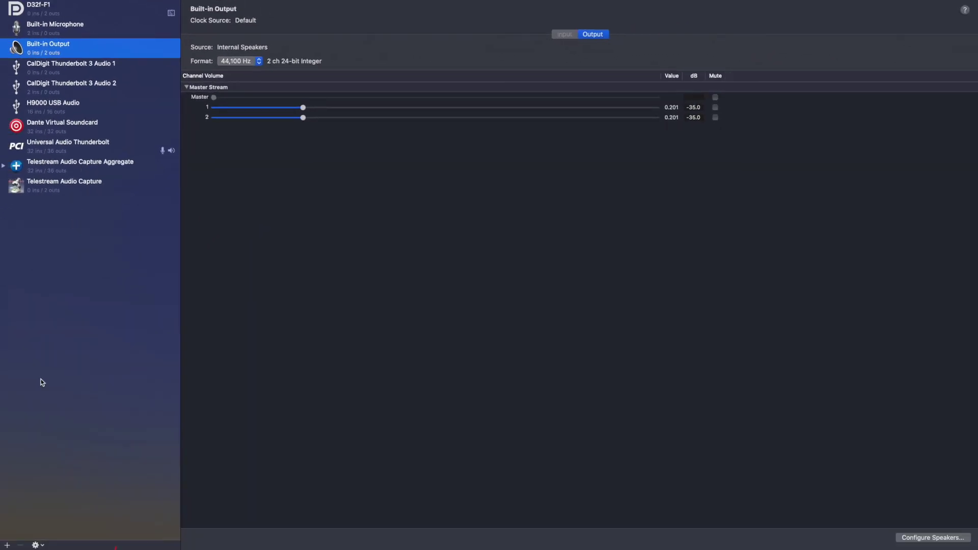
pyautogui.click(7, 544)
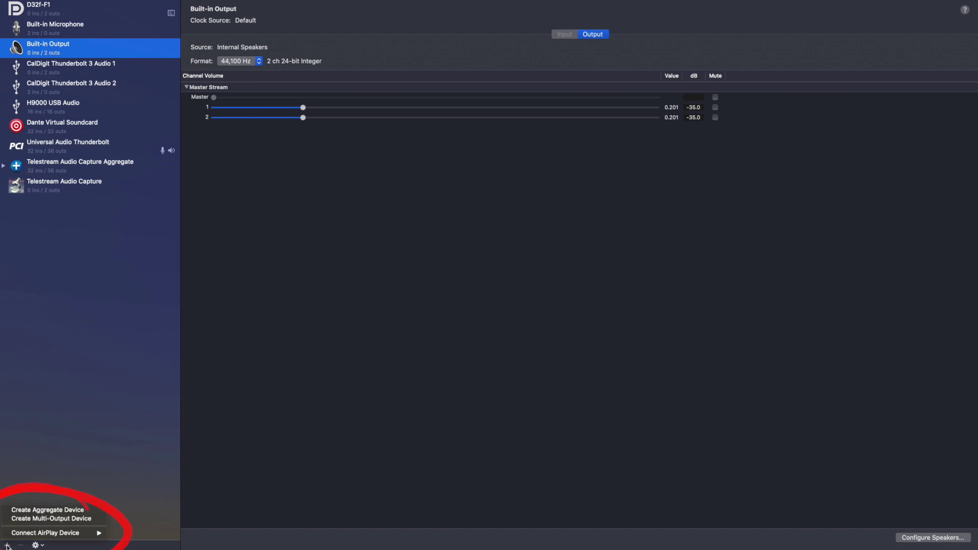
pyautogui.click(19, 513)
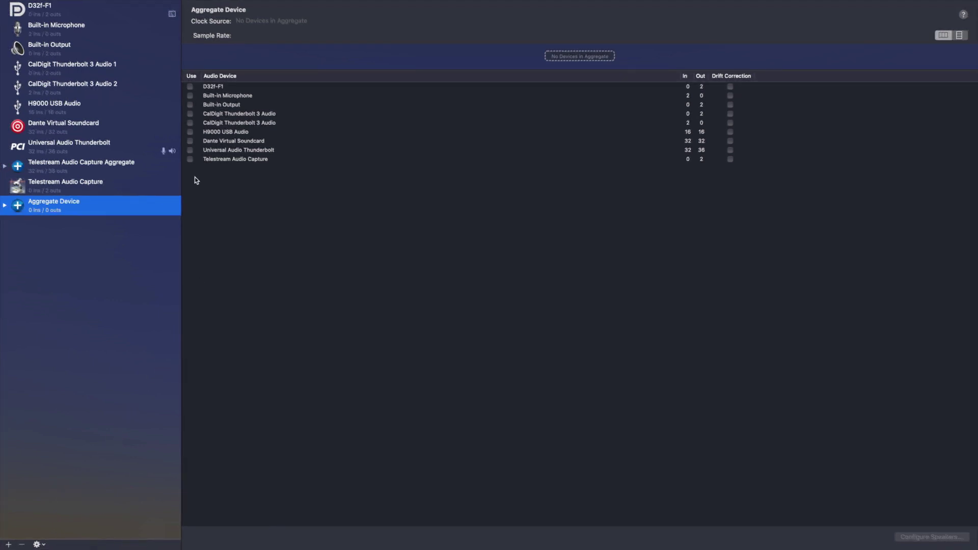
# Include H9000 USB Audio and Universal Audio Thunderbolt in the aggregate, keeping H9000 at 24-bit 44.1 kHz.
pyautogui.click(189, 131)
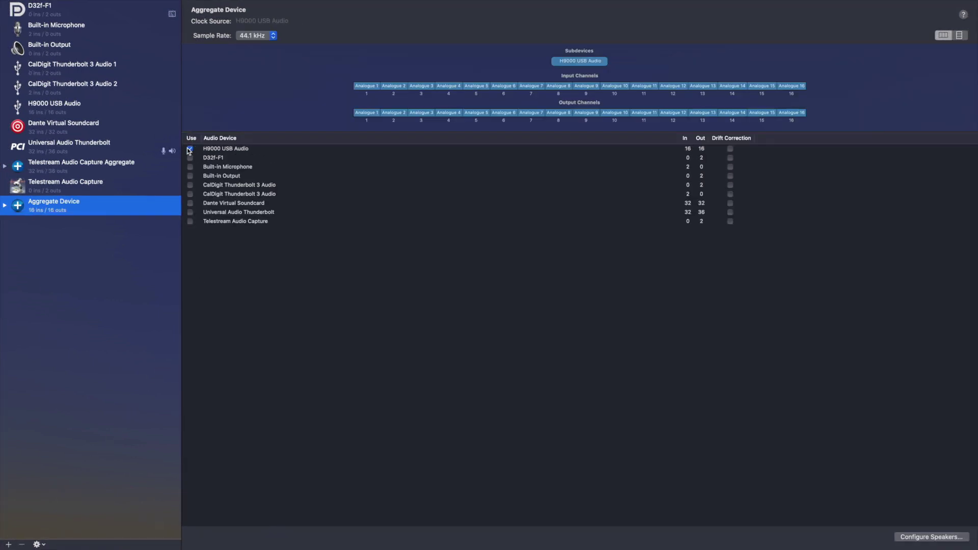
pyautogui.click(189, 211)
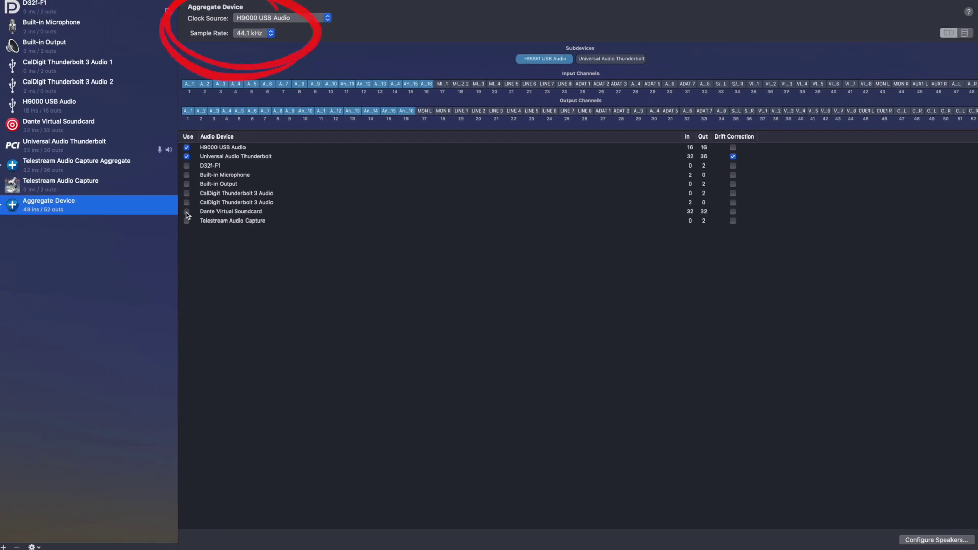
pyautogui.click(111, 105)
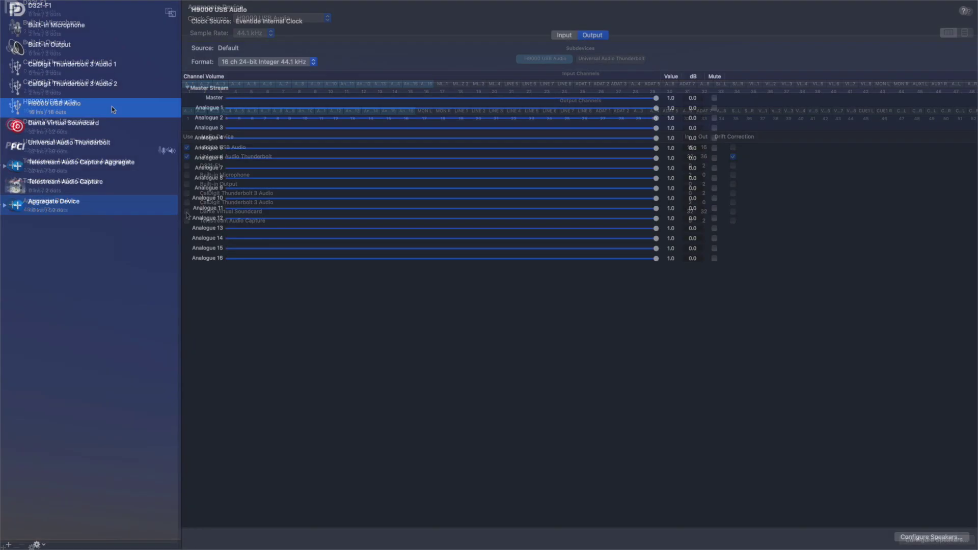
pyautogui.click(232, 61)
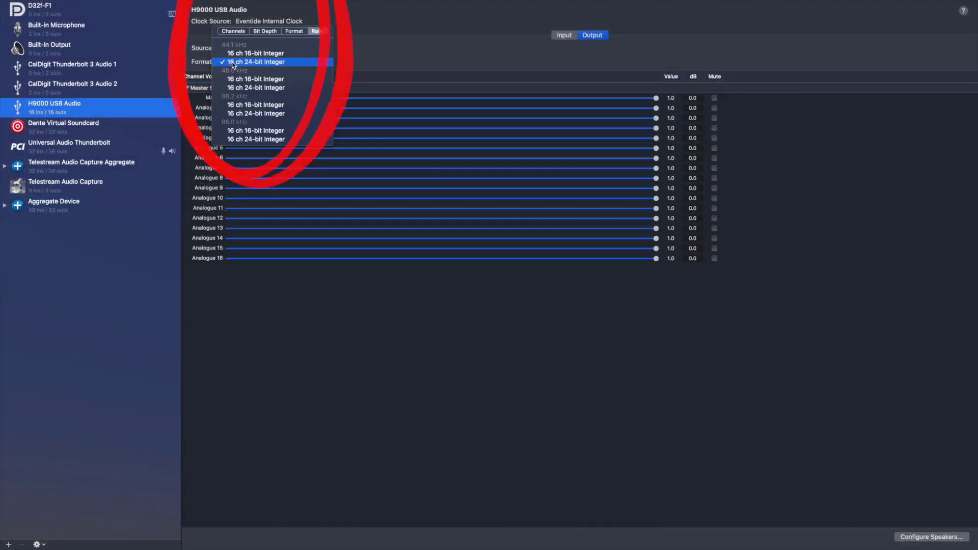
pyautogui.click(232, 63)
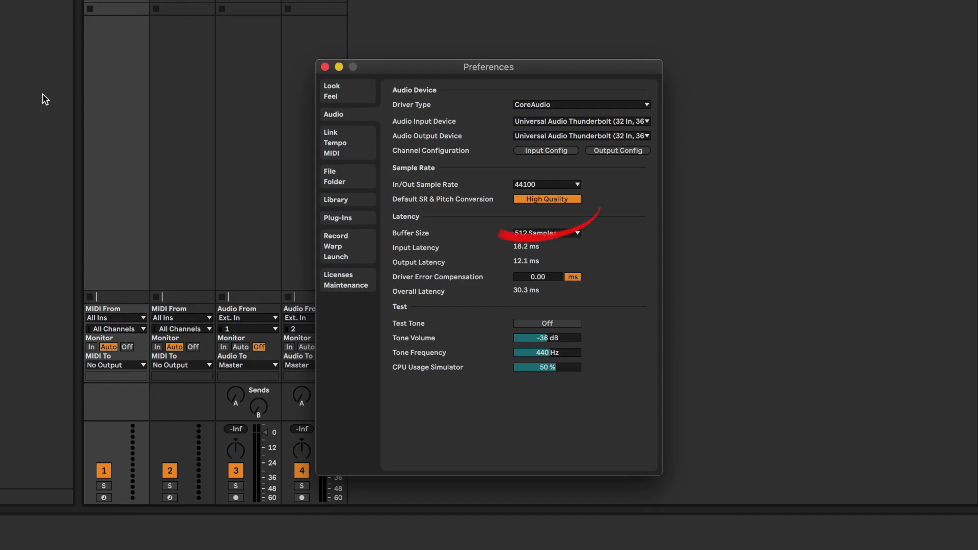
# Keep the sample rate at 44100 and choose Aggregate Device for both Audio Input and Audio Output.
pyautogui.click(555, 187)
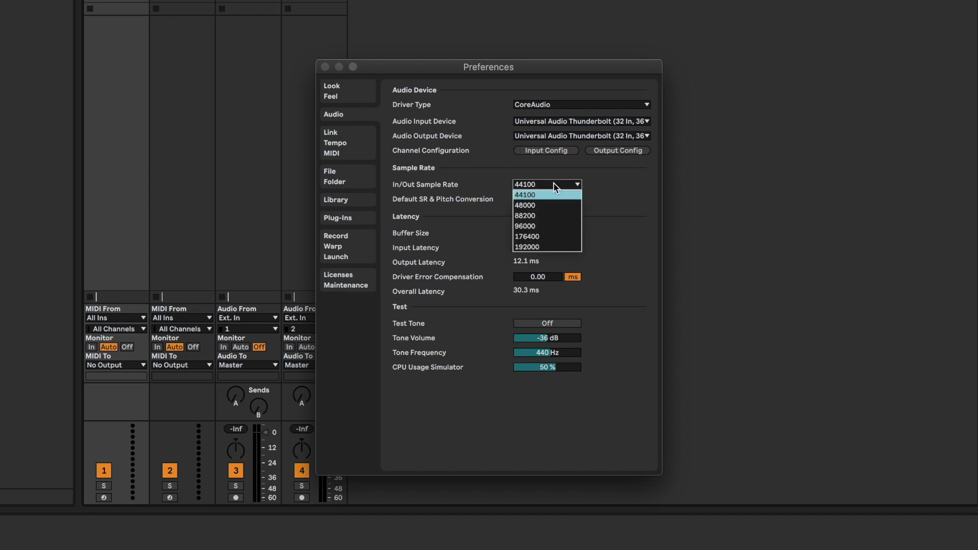
pyautogui.click(554, 184)
pyautogui.click(598, 123)
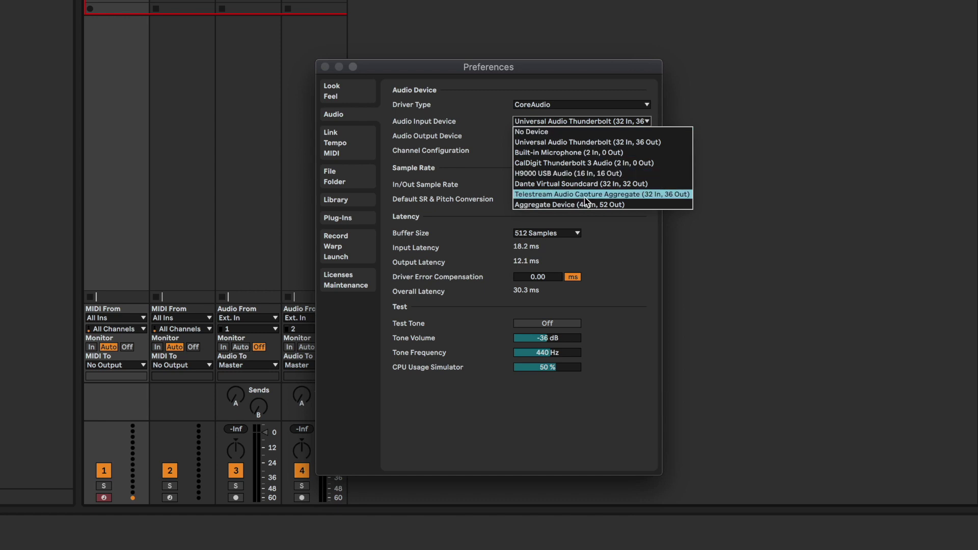
pyautogui.click(583, 202)
pyautogui.click(586, 136)
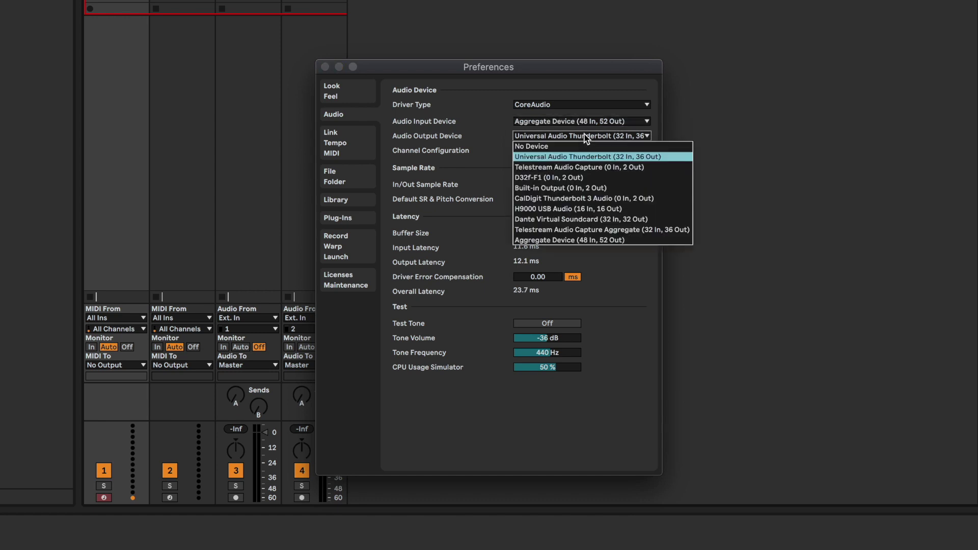
pyautogui.click(568, 241)
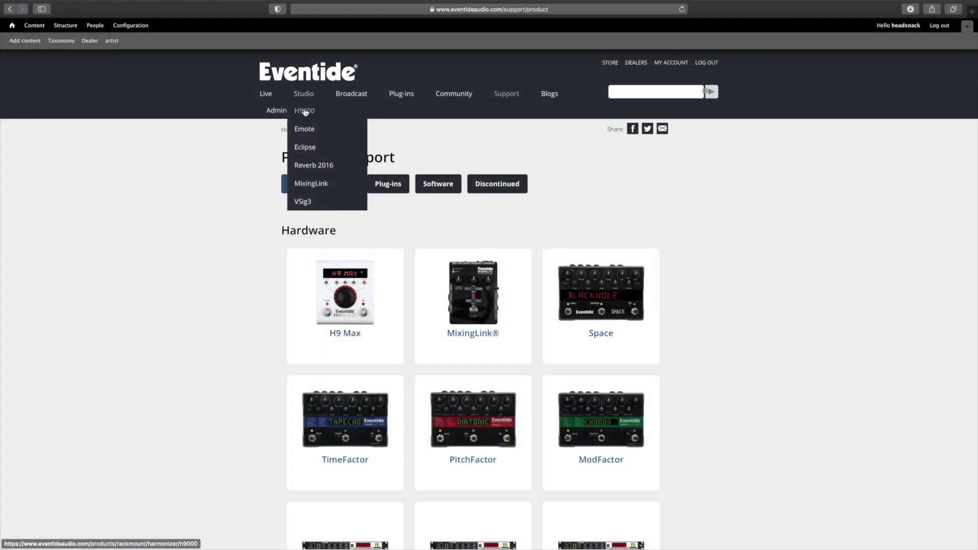
# Download the Windows USB Audio Driver from the H9000 Docs & Downloads page.
pyautogui.click(305, 111)
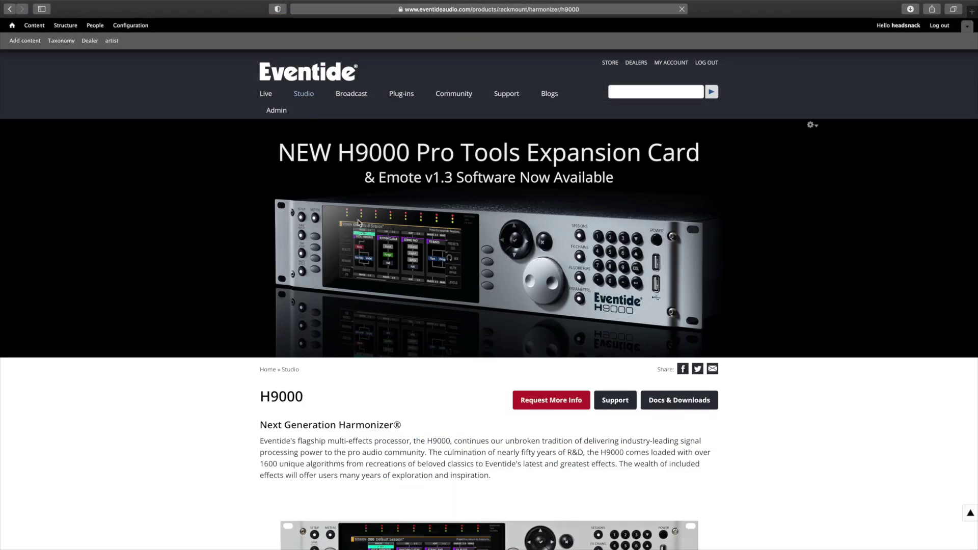
pyautogui.click(688, 401)
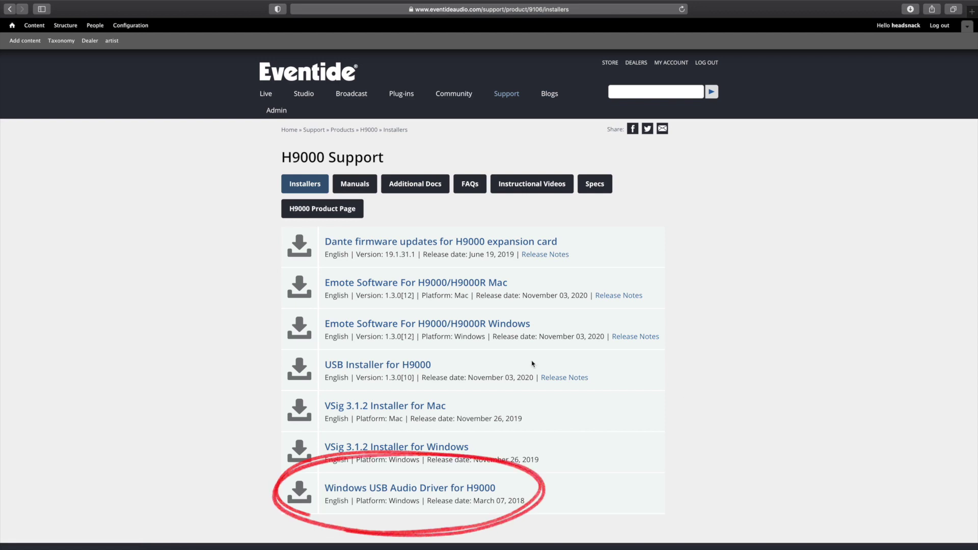
pyautogui.click(479, 490)
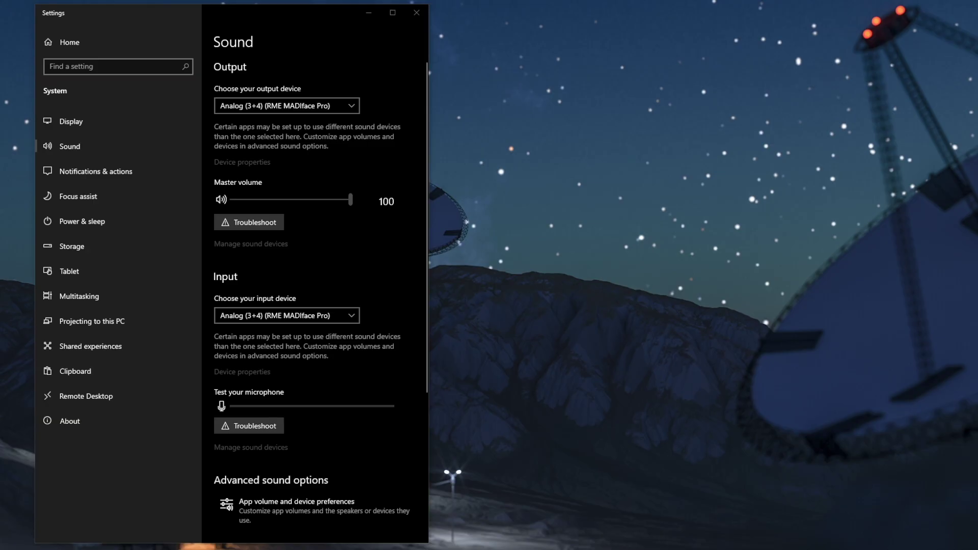
# Set the H9000 Speakers default format to 24 bit, 44100 Hz in the classic Sound panel.
pyautogui.scroll(-4, 374, 290)
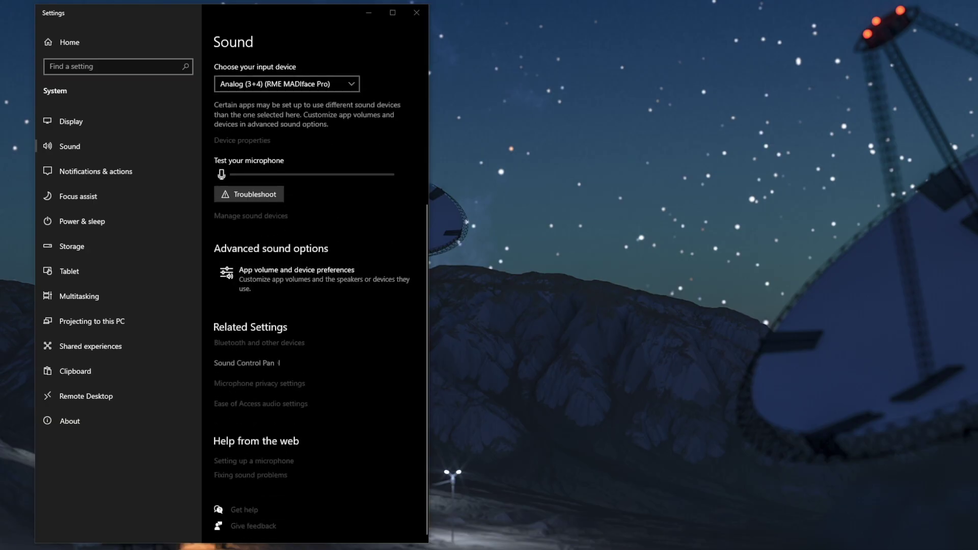
pyautogui.click(278, 363)
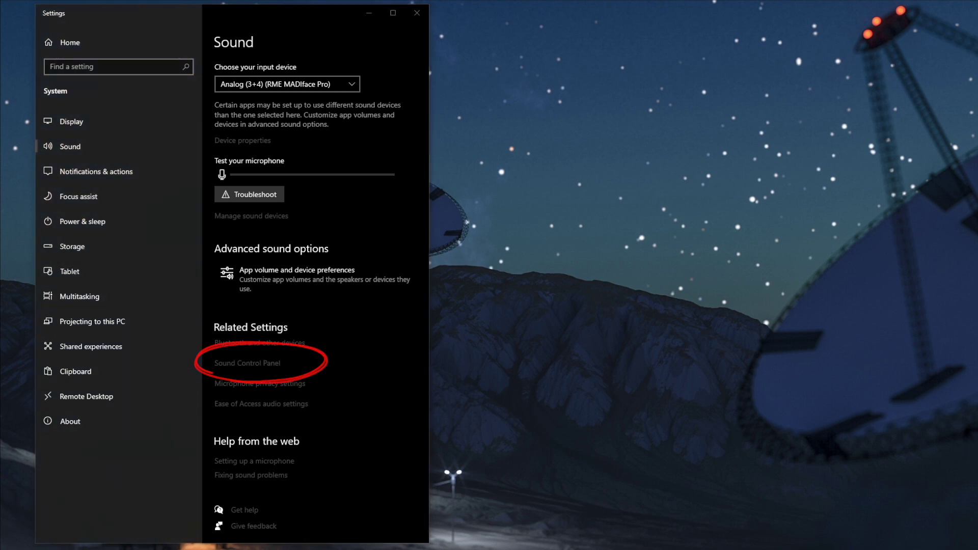
pyautogui.moveTo(96, 5); pyautogui.dragTo(556, 111)
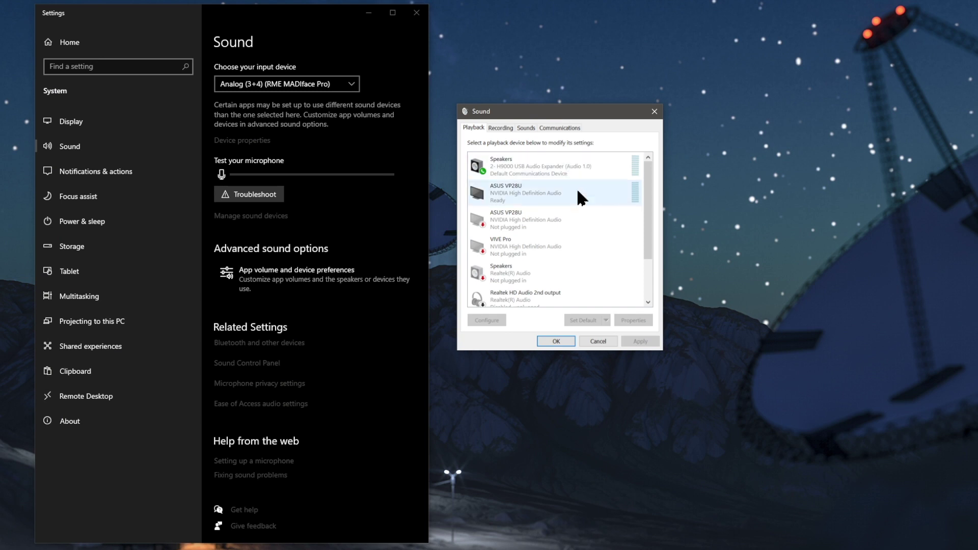
pyautogui.rightClick(577, 169)
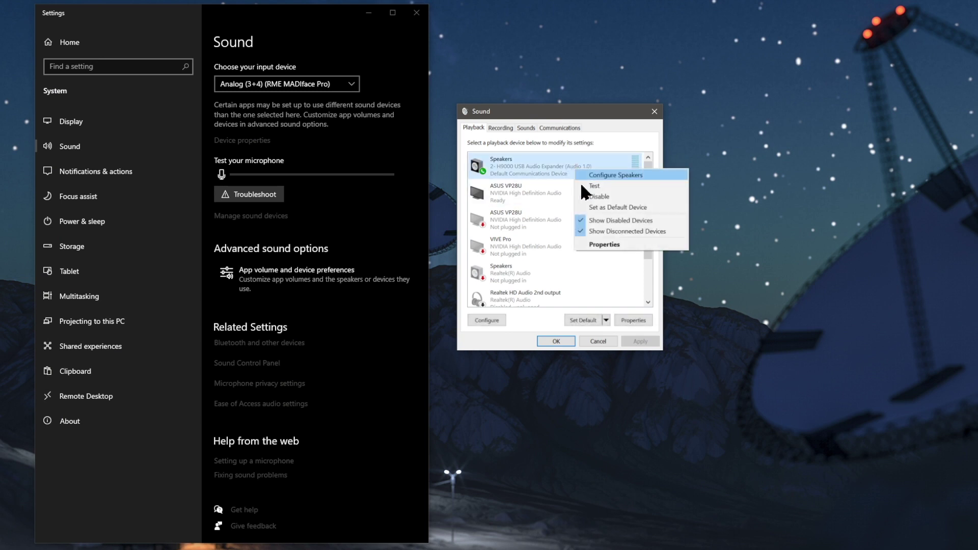
pyautogui.click(604, 245)
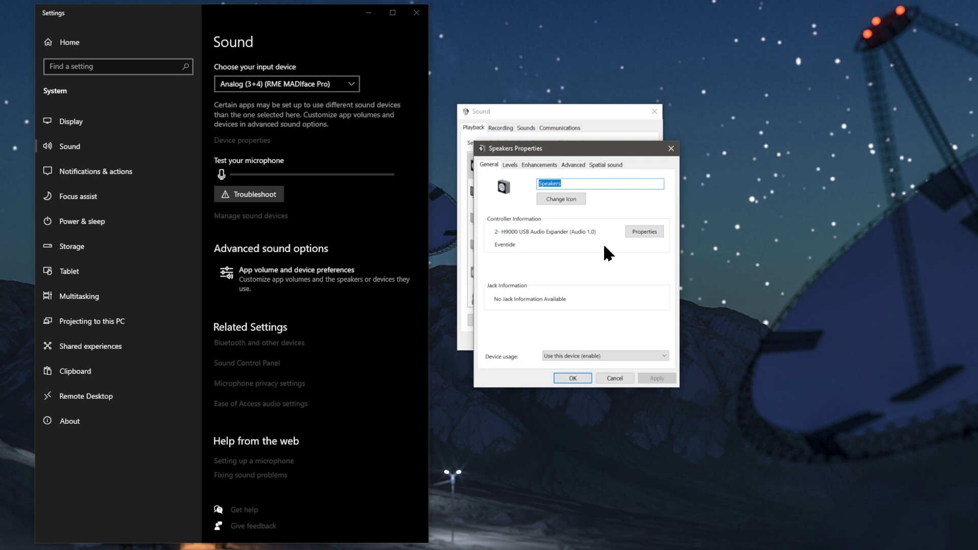
pyautogui.click(572, 163)
pyautogui.click(561, 214)
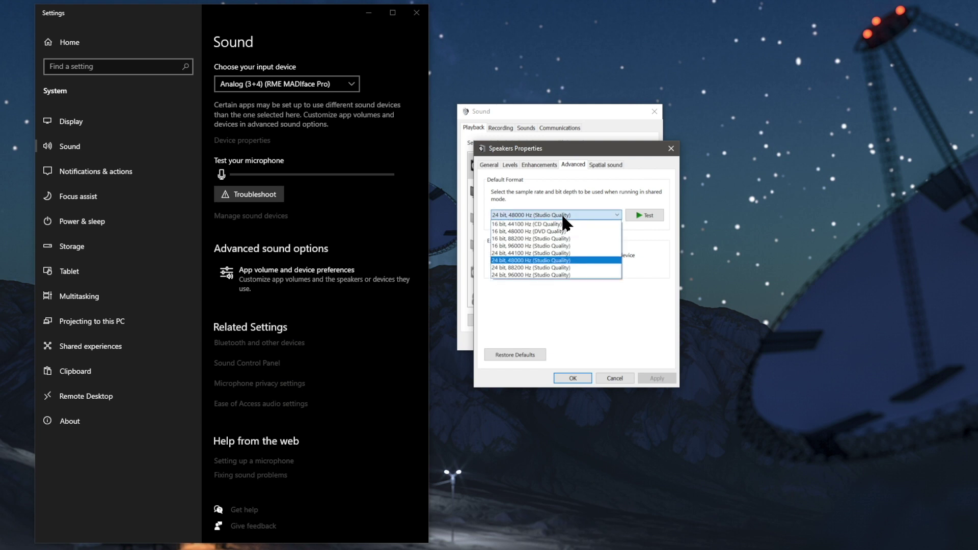
pyautogui.click(567, 255)
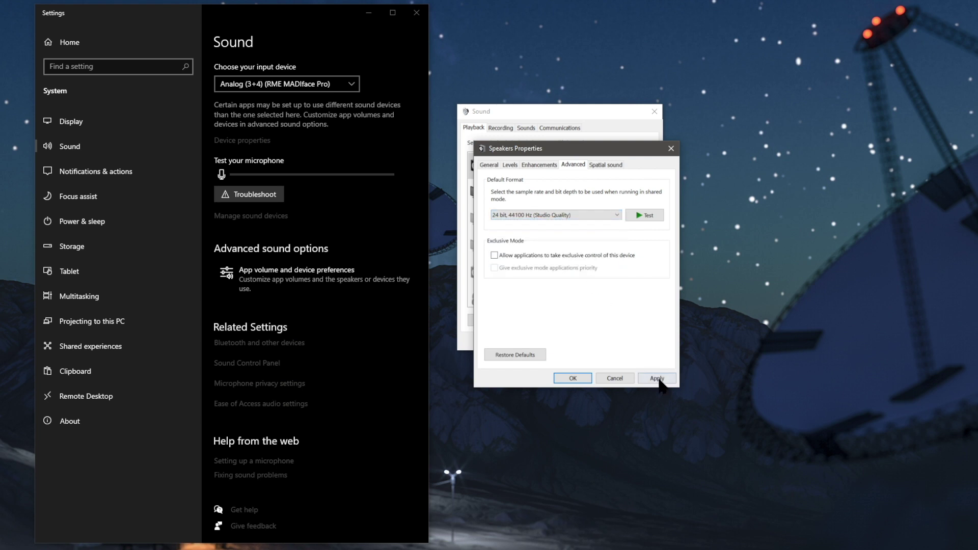
pyautogui.click(656, 378)
pyautogui.click(582, 378)
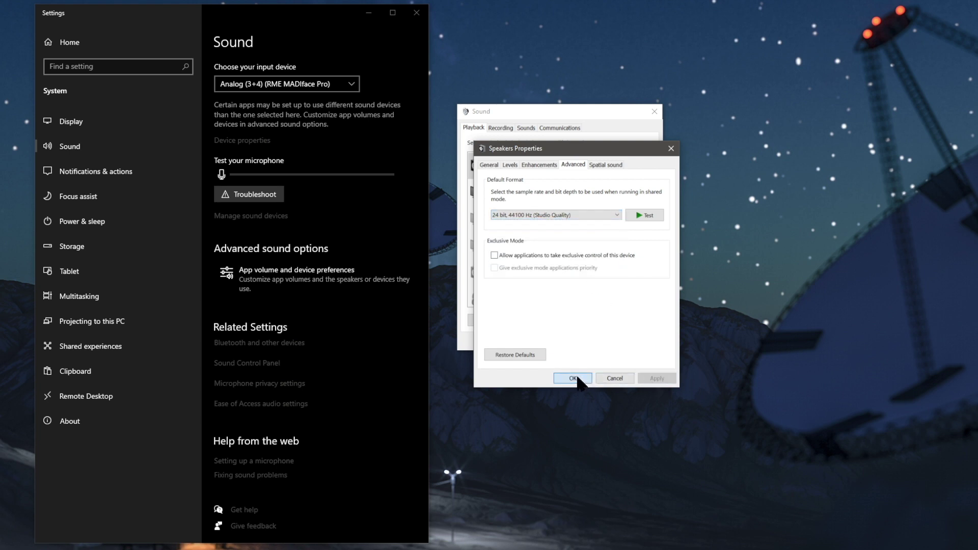
# Set the H9000 Line recording input to 16 channel, 24 bit, 44100 Hz.
pyautogui.click(501, 128)
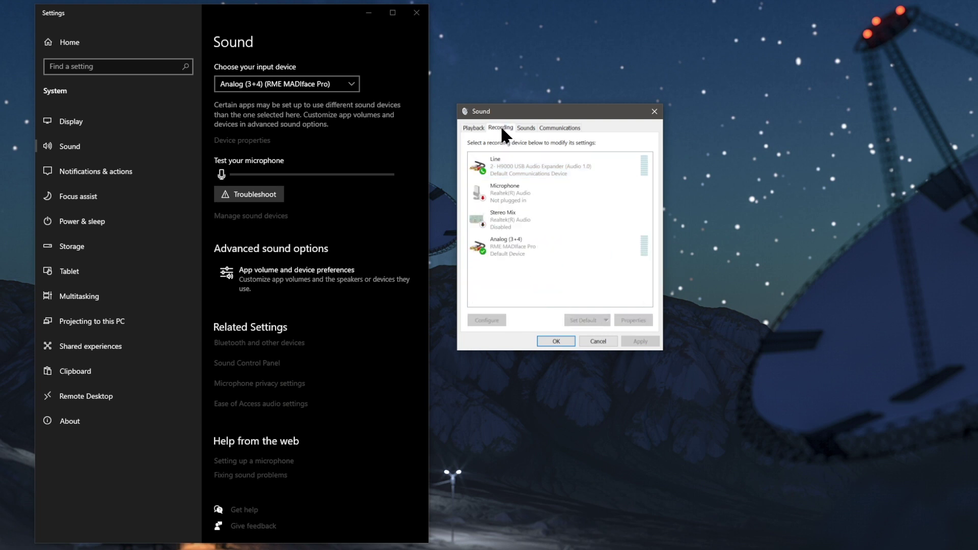
pyautogui.rightClick(515, 175)
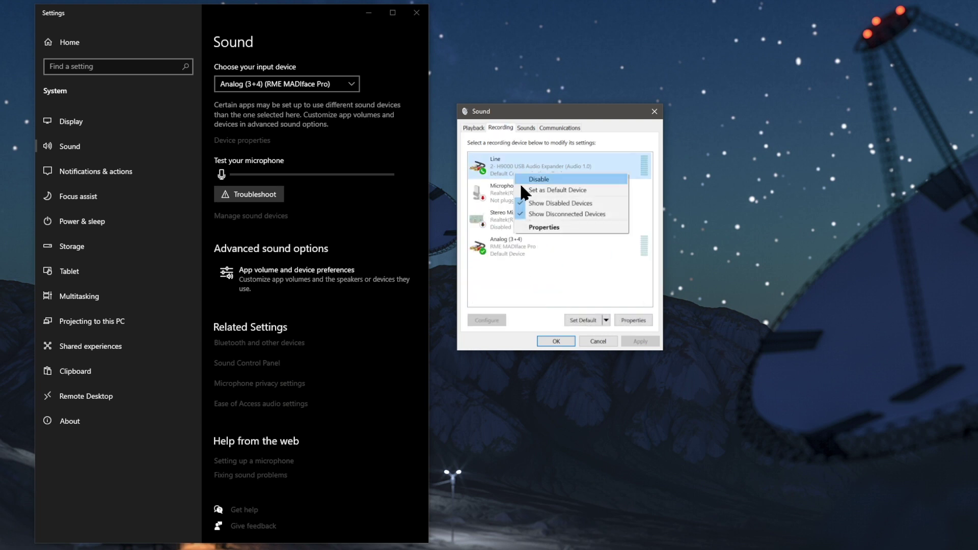
pyautogui.click(542, 223)
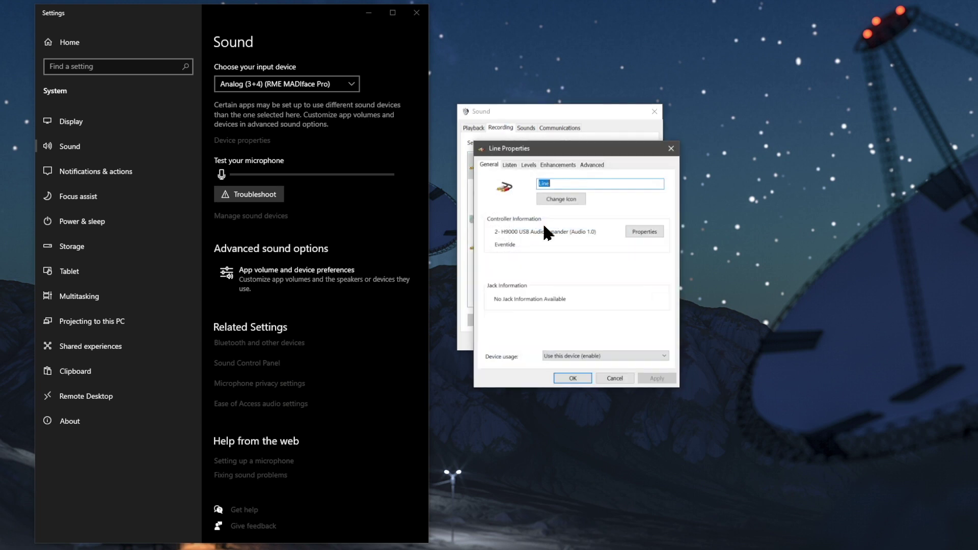
pyautogui.click(589, 164)
pyautogui.click(573, 216)
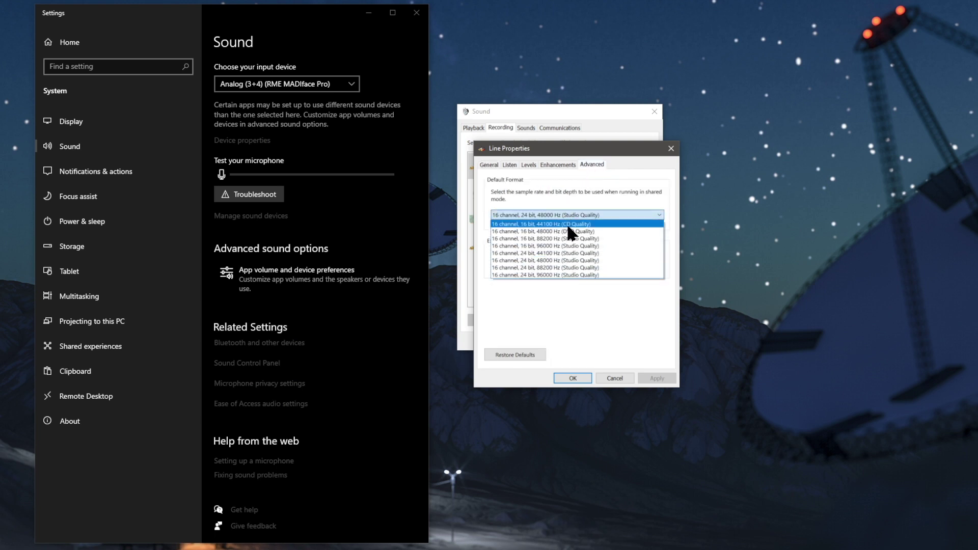
pyautogui.click(581, 267)
pyautogui.click(655, 378)
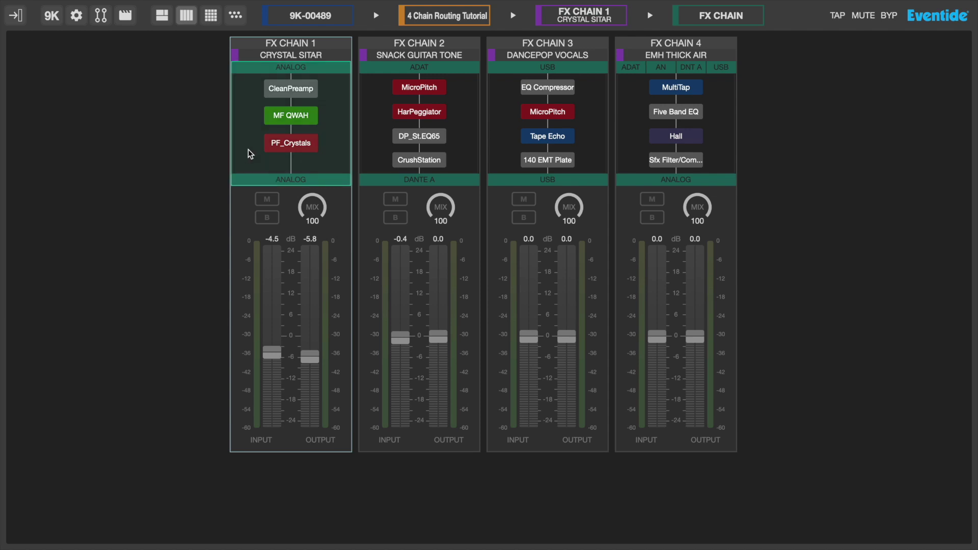
pyautogui.doubleClick(248, 149)
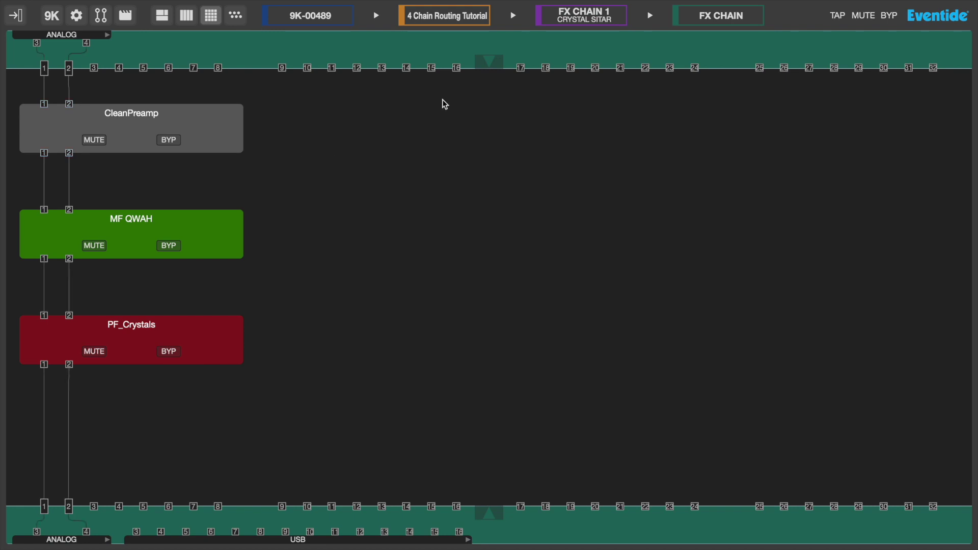
pyautogui.click(487, 63)
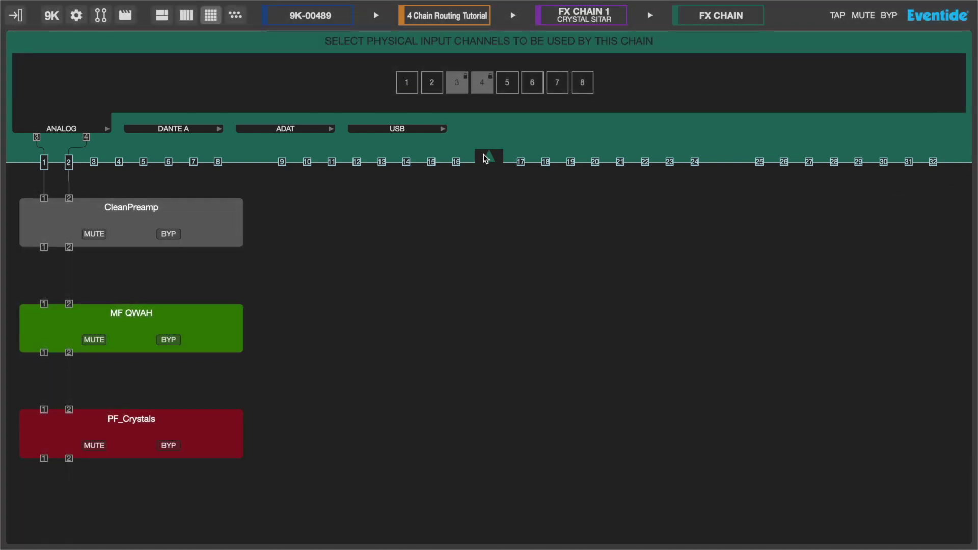
pyautogui.click(487, 156)
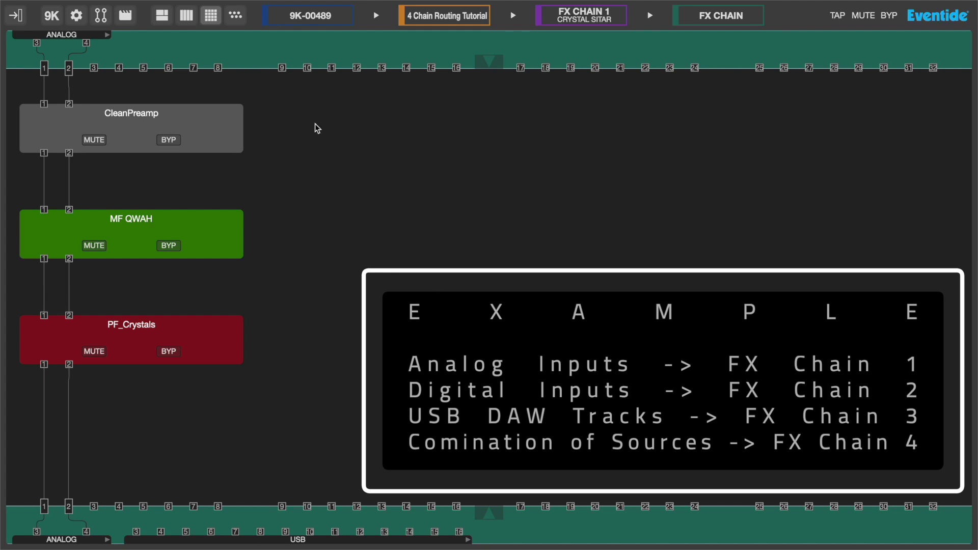
pyautogui.click(187, 16)
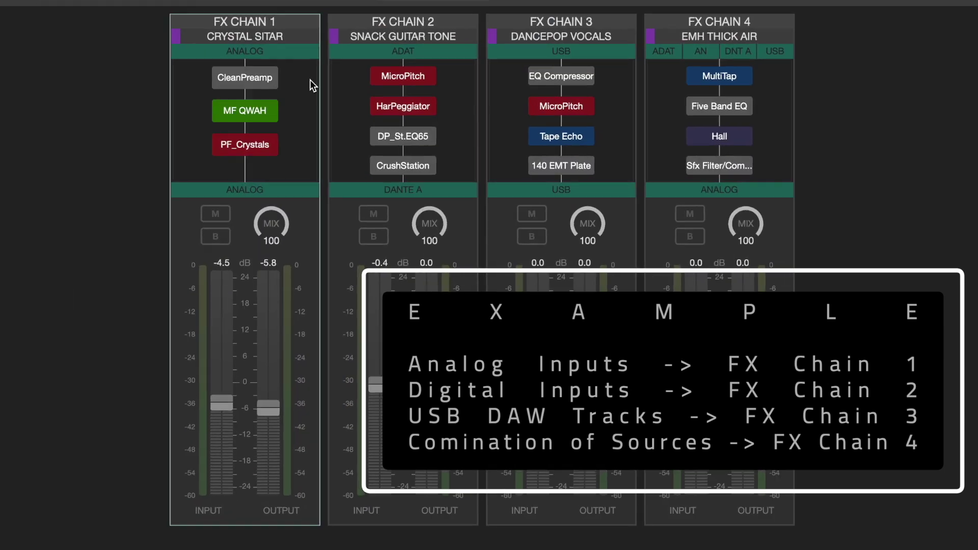
pyautogui.click(460, 112)
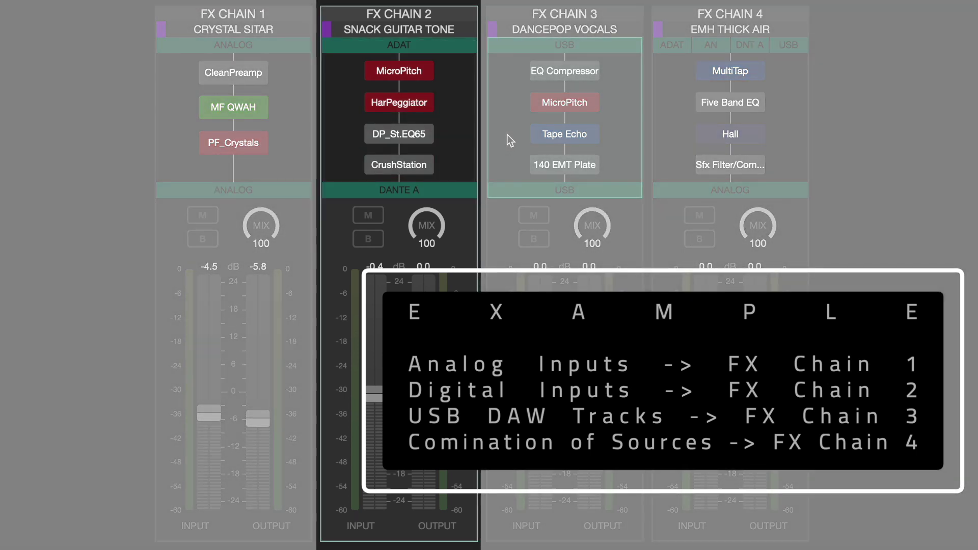
pyautogui.click(507, 134)
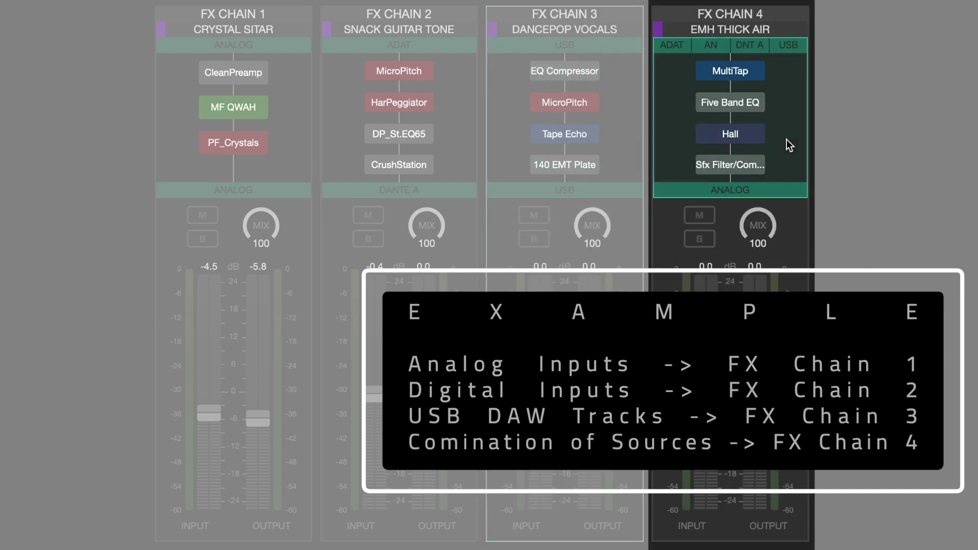
pyautogui.doubleClick(786, 139)
# Review the ADAT, Analog, Dante A and USB input channels assigned to FX Chain 4.
pyautogui.click(497, 63)
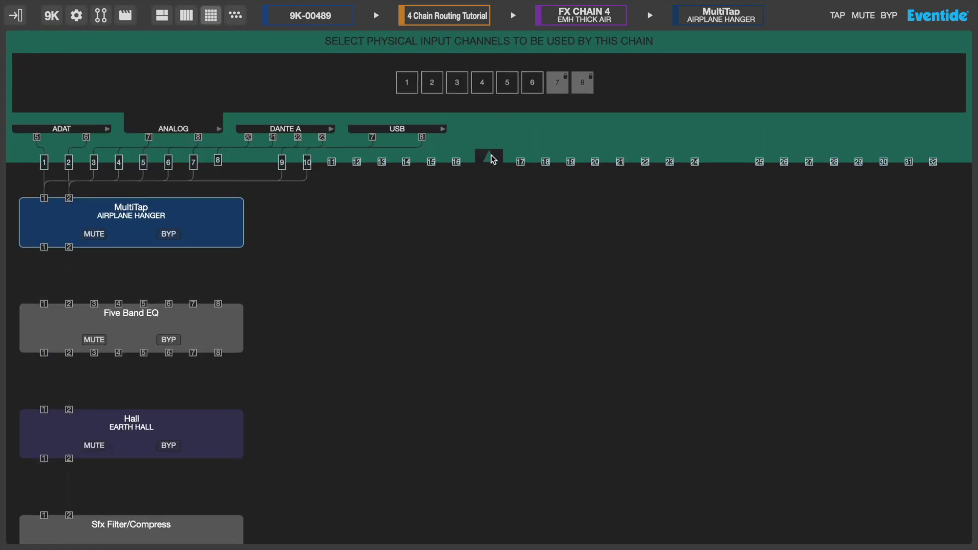
pyautogui.click(59, 130)
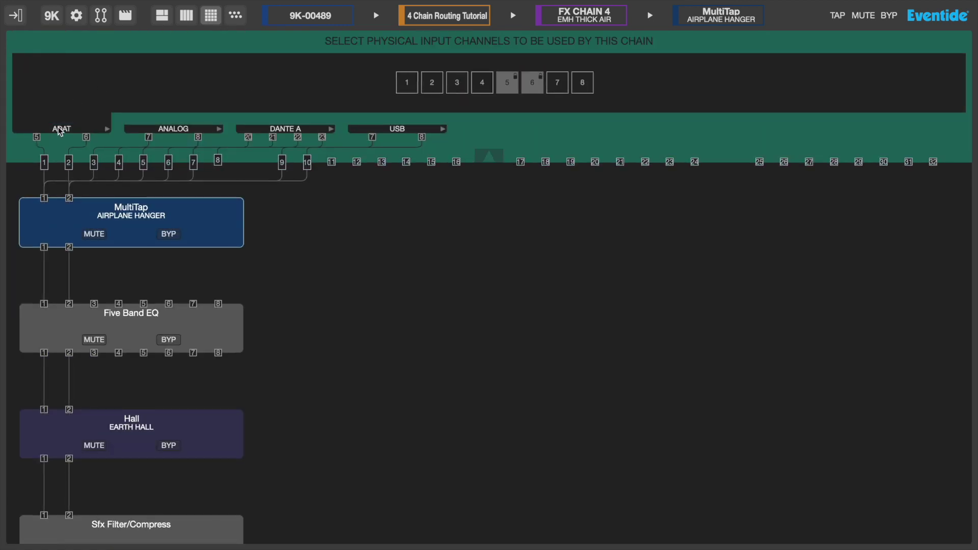
pyautogui.click(184, 131)
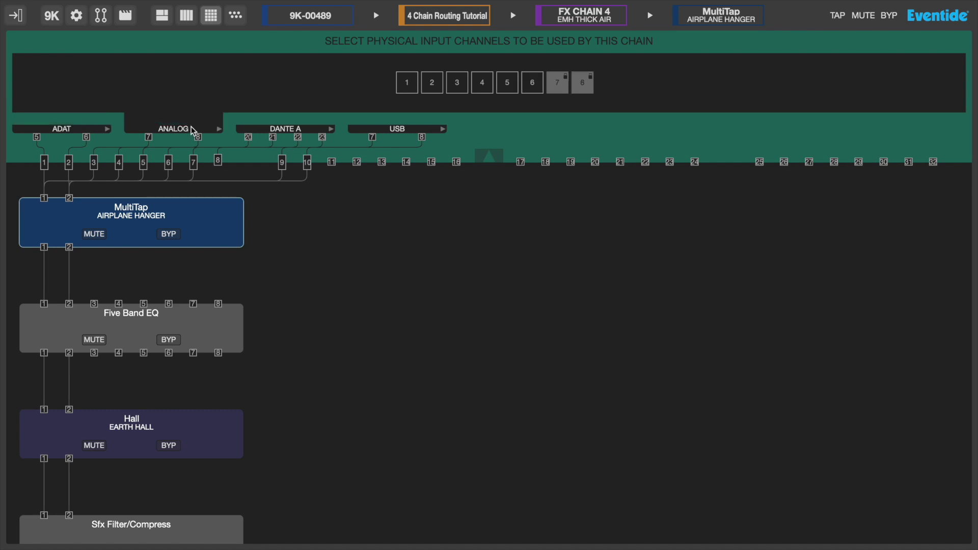
pyautogui.click(278, 125)
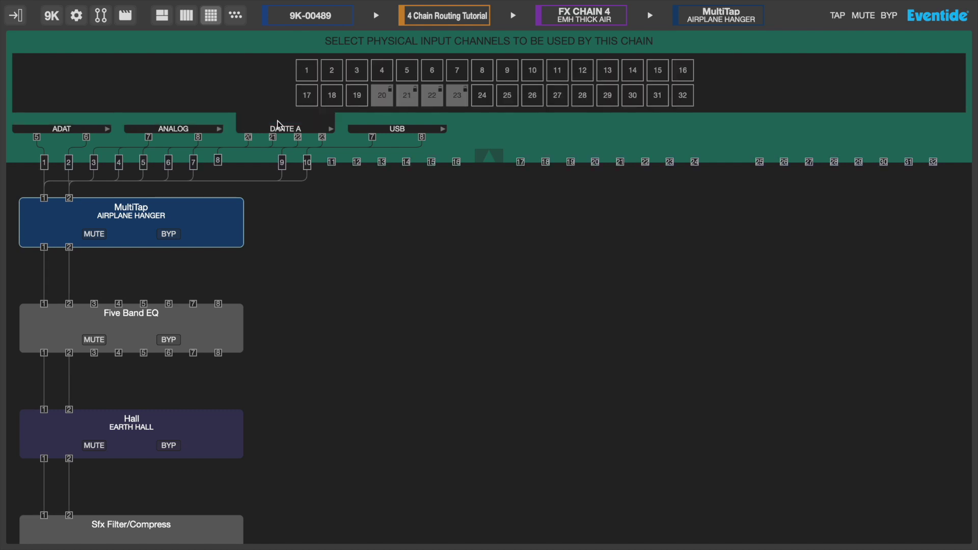
pyautogui.click(387, 130)
pyautogui.click(486, 158)
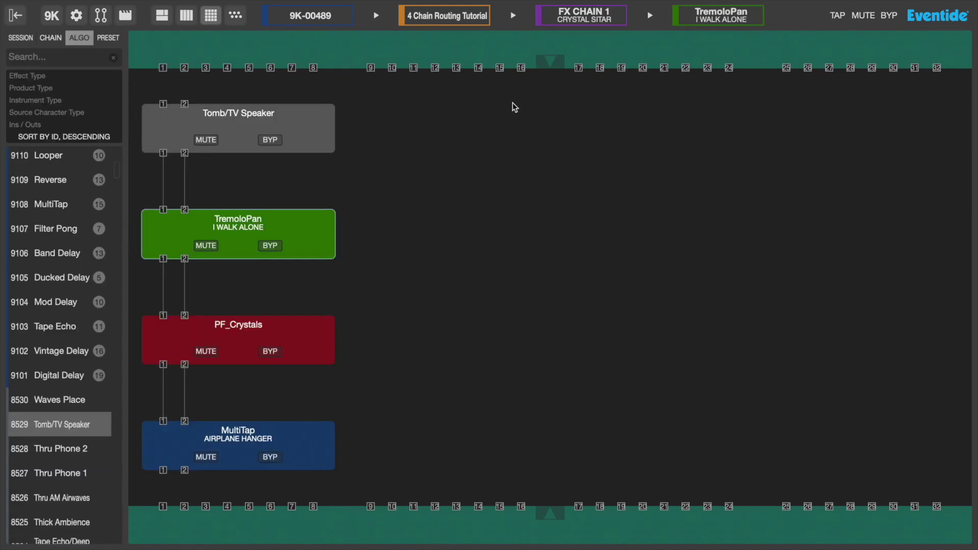
# Select Analog inputs 1 and 2 for the chain and wire Analog 1 into its first input.
pyautogui.click(550, 61)
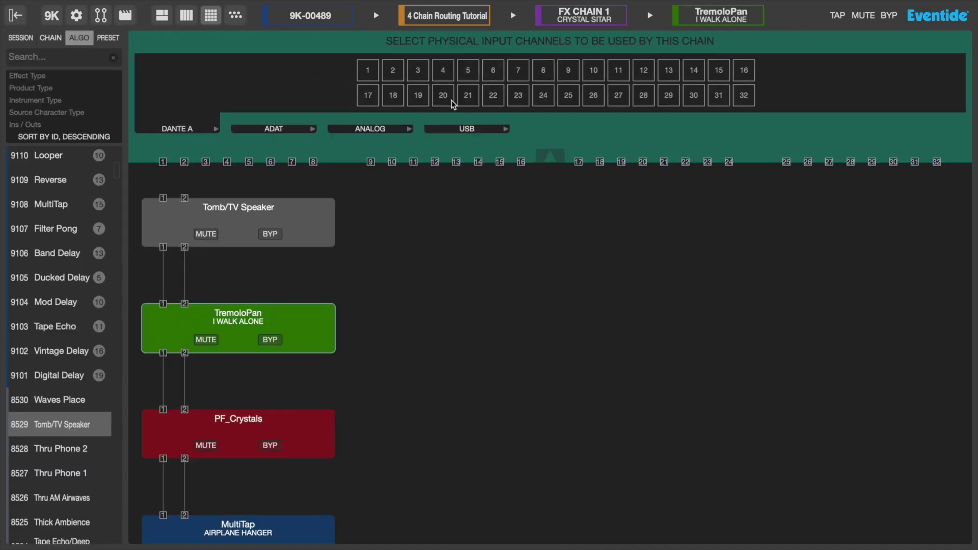
pyautogui.click(371, 132)
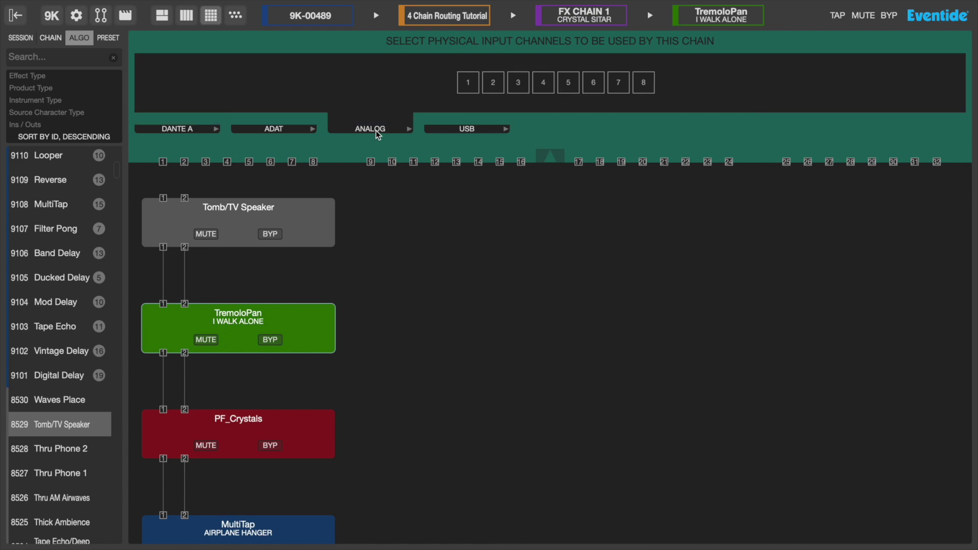
pyautogui.click(473, 87)
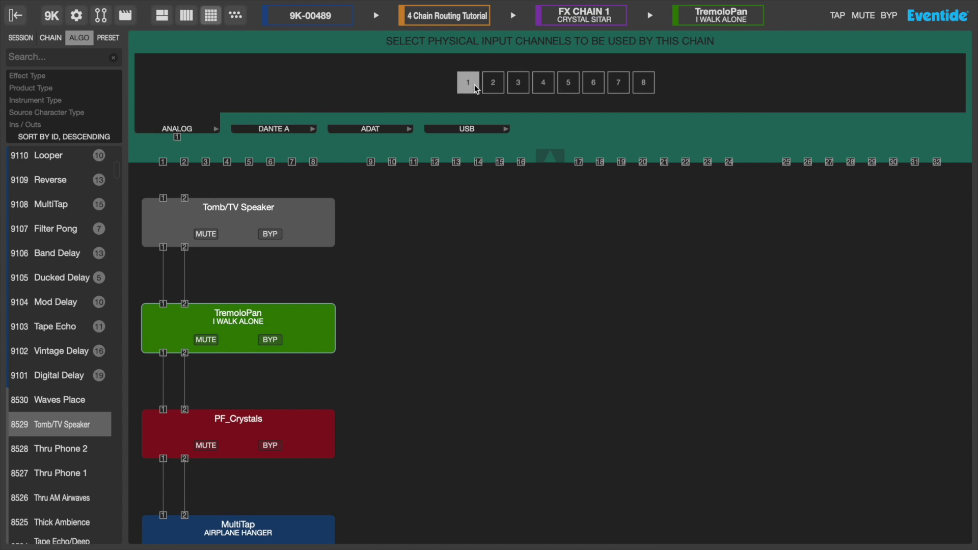
pyautogui.click(491, 84)
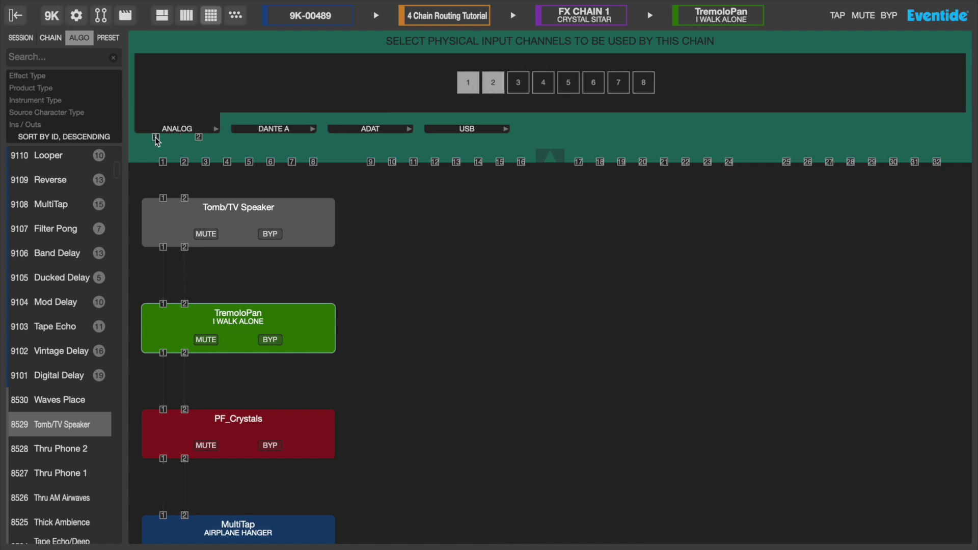
pyautogui.moveTo(155, 137); pyautogui.dragTo(184, 199)
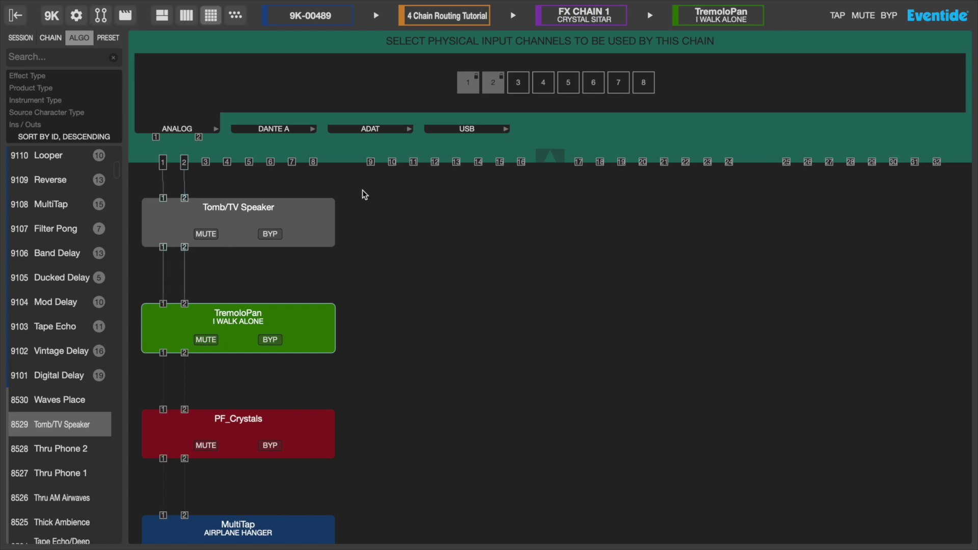
# Enable Analog outputs 1 and 2 and wire MultiTap output 1 to Analog output 1.
pyautogui.click(549, 156)
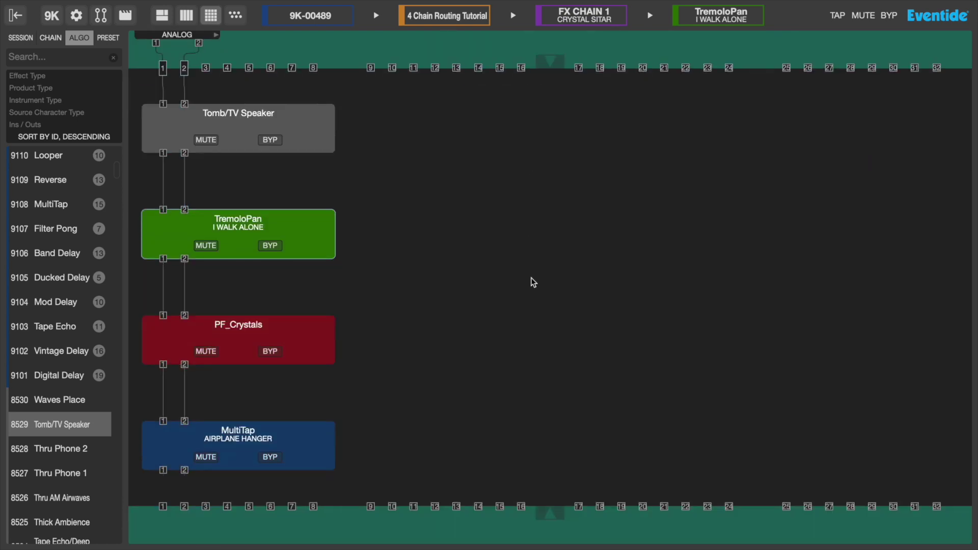
pyautogui.click(548, 511)
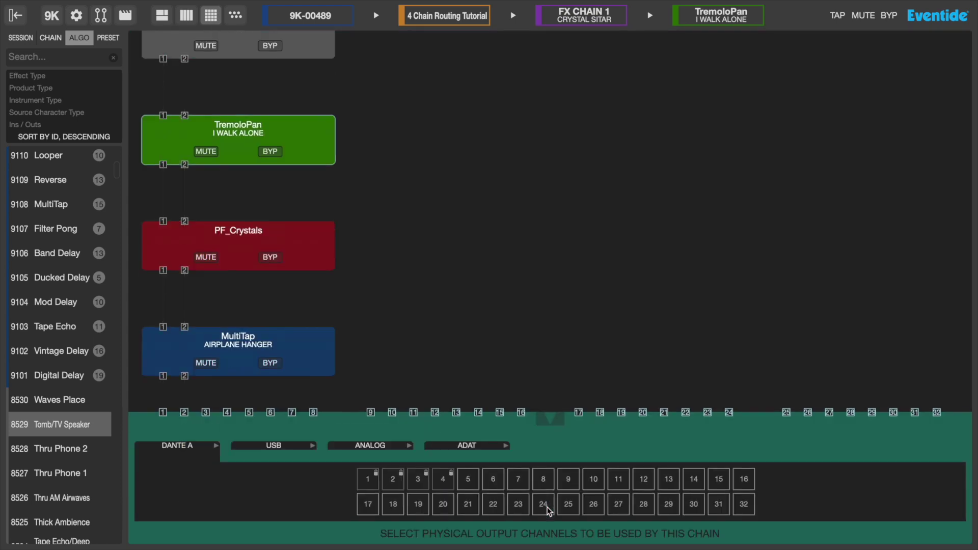
pyautogui.click(381, 446)
pyautogui.click(465, 490)
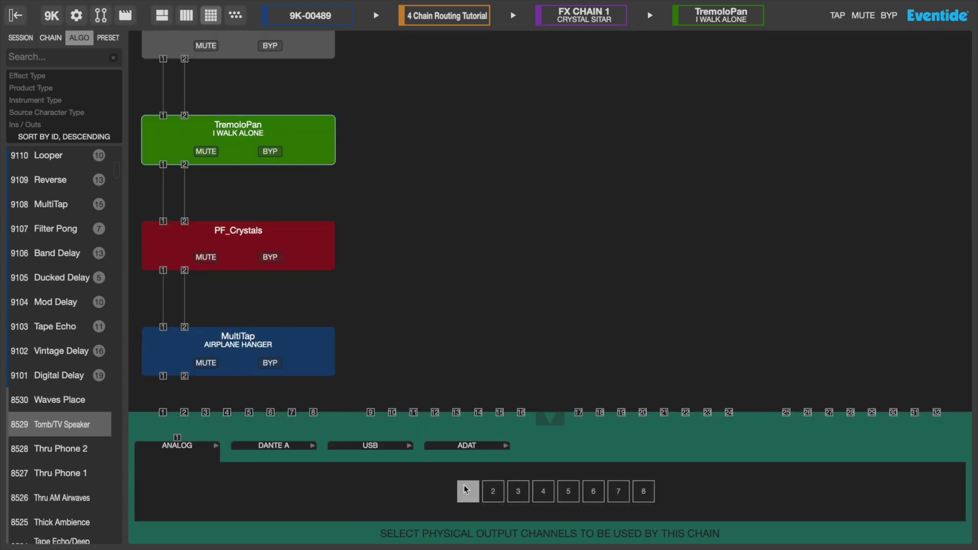
pyautogui.click(492, 491)
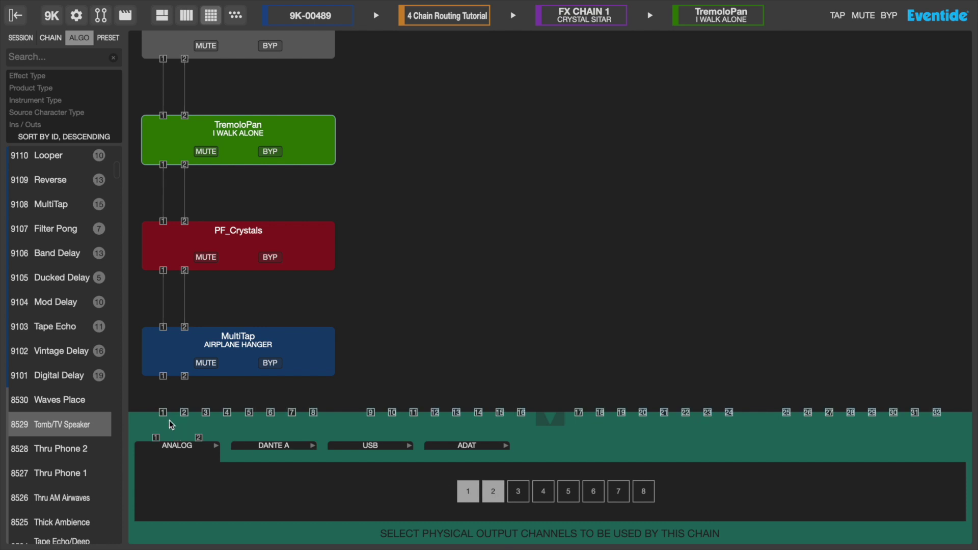
pyautogui.moveTo(163, 413)
pyautogui.mouseDown()
pyautogui.moveTo(156, 437)
pyautogui.moveTo(163, 378)
pyautogui.moveTo(199, 437)
pyautogui.mouseUp()
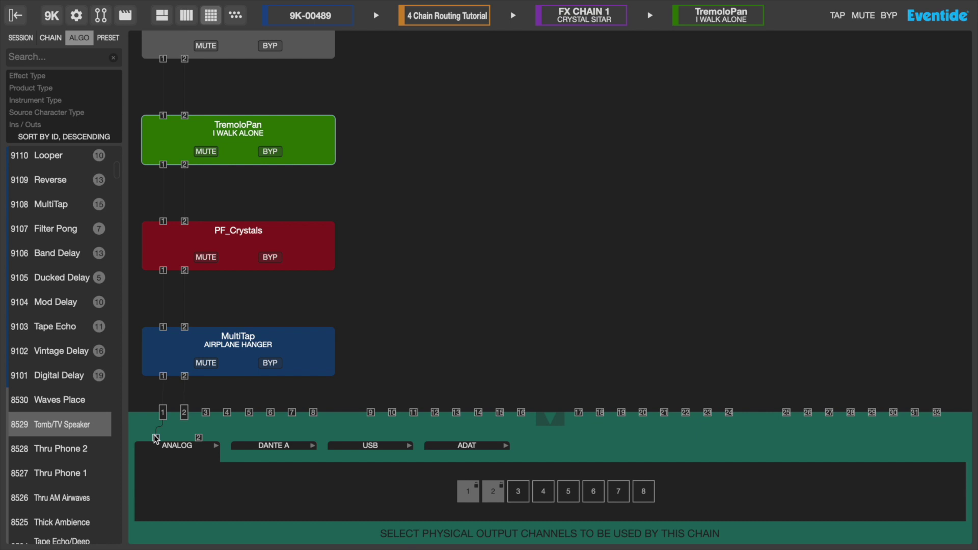
# Enable USB outputs 5 and 6, wire chain outputs 1→USB 5 and 2→USB 6, and tidy the Analog wiring.
pyautogui.click(350, 446)
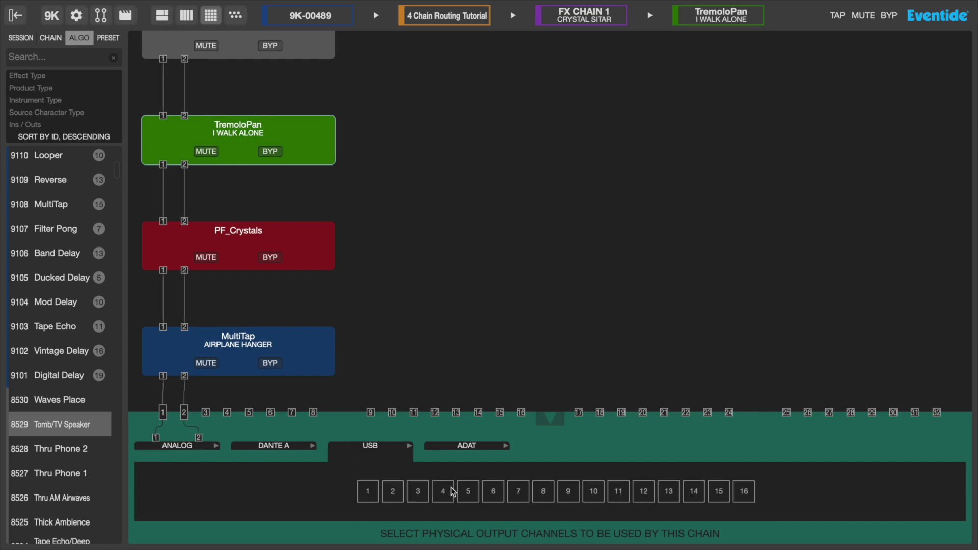
pyautogui.click(466, 492)
pyautogui.click(491, 493)
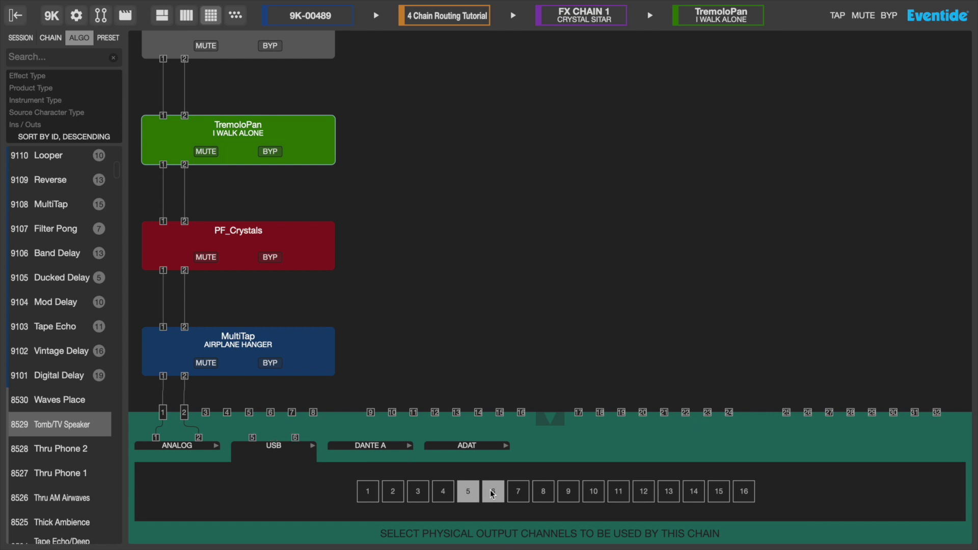
pyautogui.moveTo(184, 411); pyautogui.dragTo(295, 437)
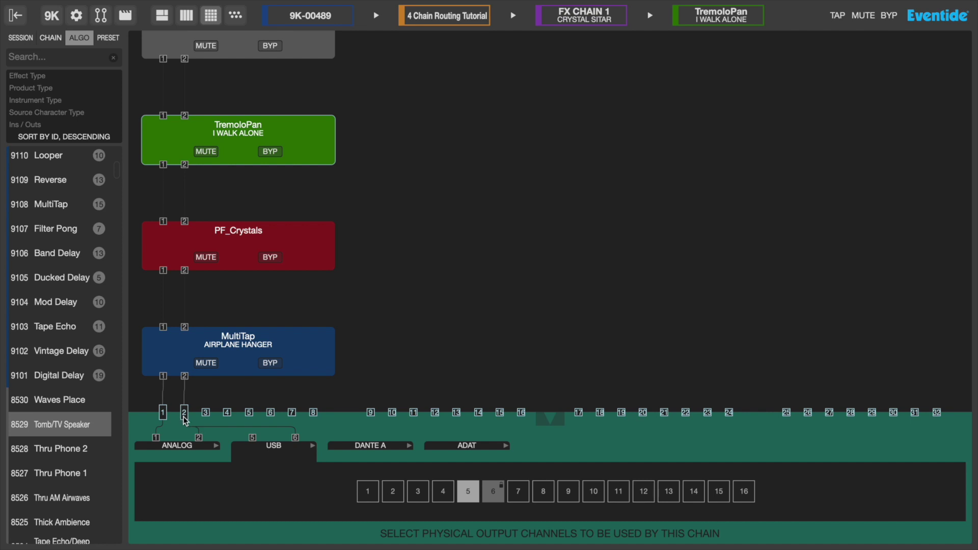
pyautogui.moveTo(162, 414); pyautogui.dragTo(254, 440)
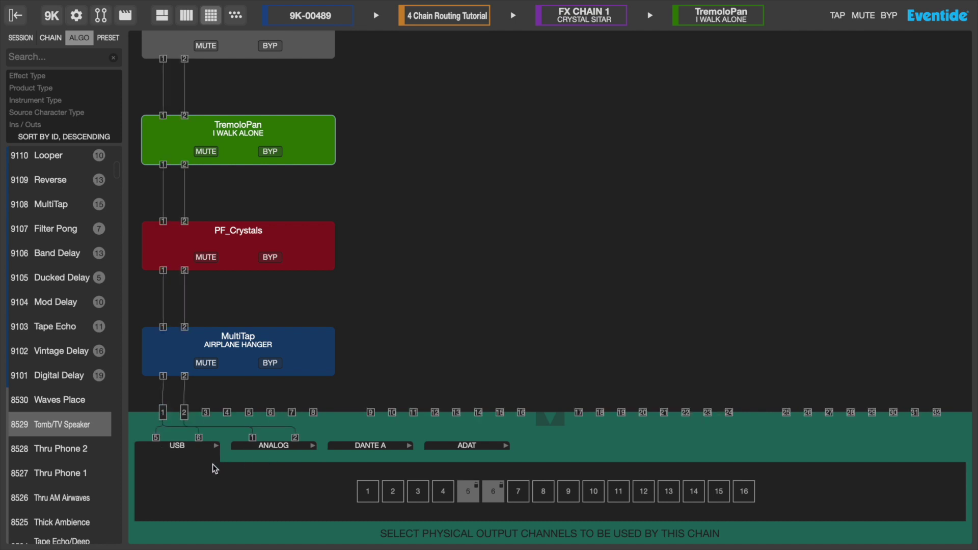
pyautogui.moveTo(253, 438); pyautogui.dragTo(295, 437)
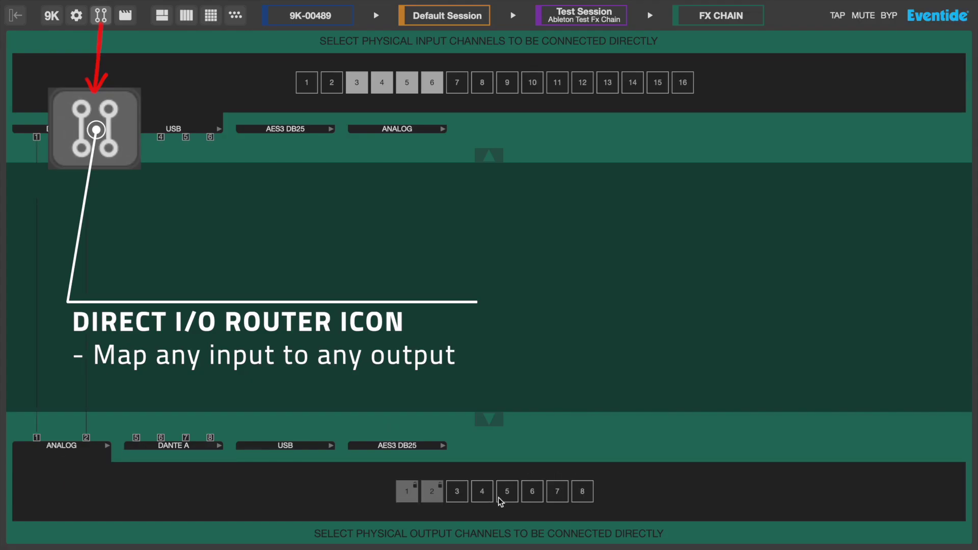
# Patch USB 3→Analog 3, USB 4→Analog 4, USB 5→Dante A 5 and USB 6→Dante A 6.
pyautogui.click(463, 494)
pyautogui.click(479, 494)
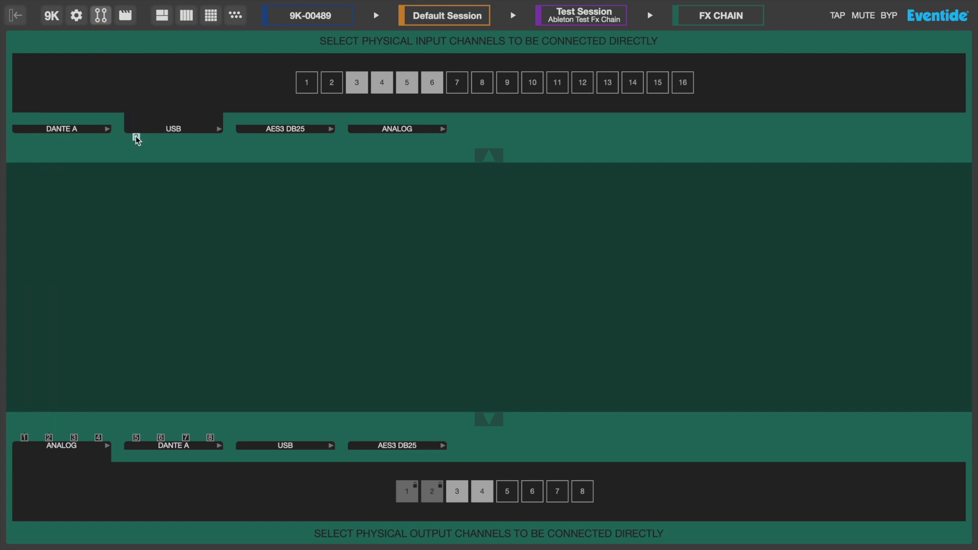
pyautogui.moveTo(137, 138); pyautogui.dragTo(75, 437)
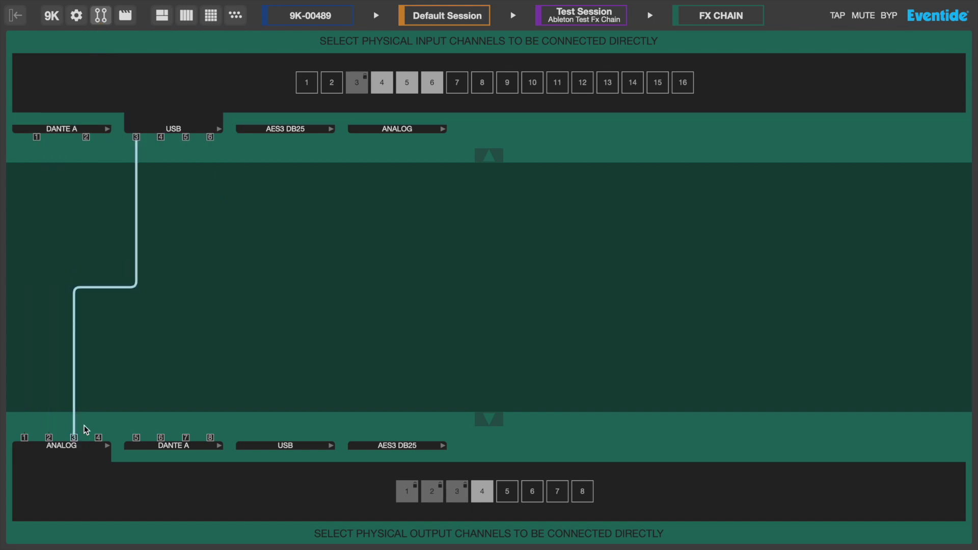
pyautogui.moveTo(161, 137); pyautogui.dragTo(100, 435)
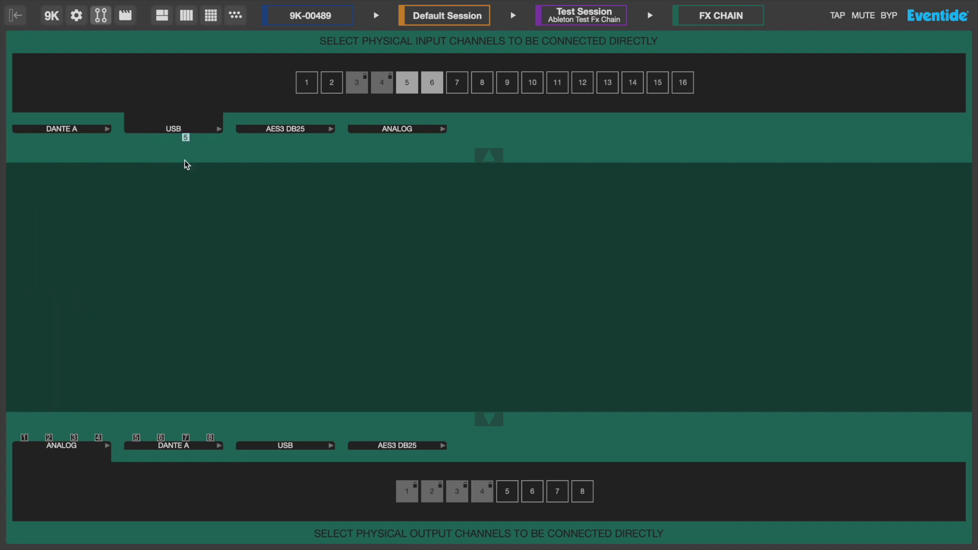
pyautogui.moveTo(133, 441); pyautogui.dragTo(133, 442)
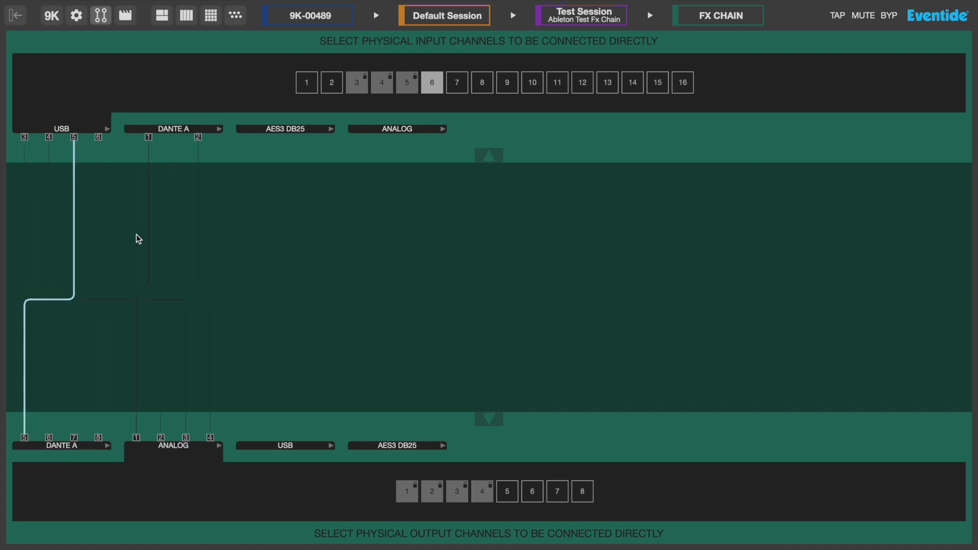
pyautogui.moveTo(97, 135); pyautogui.dragTo(49, 441)
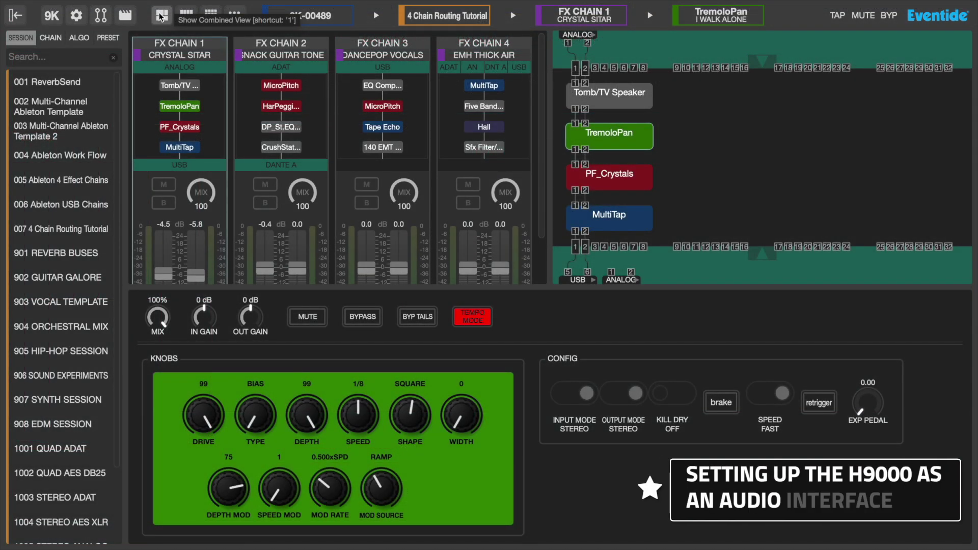
# In the Direct I/O router, enable USB inputs 1–2 and Analog outputs 1–2, then connect 1→1 and 2→2.
pyautogui.click(101, 17)
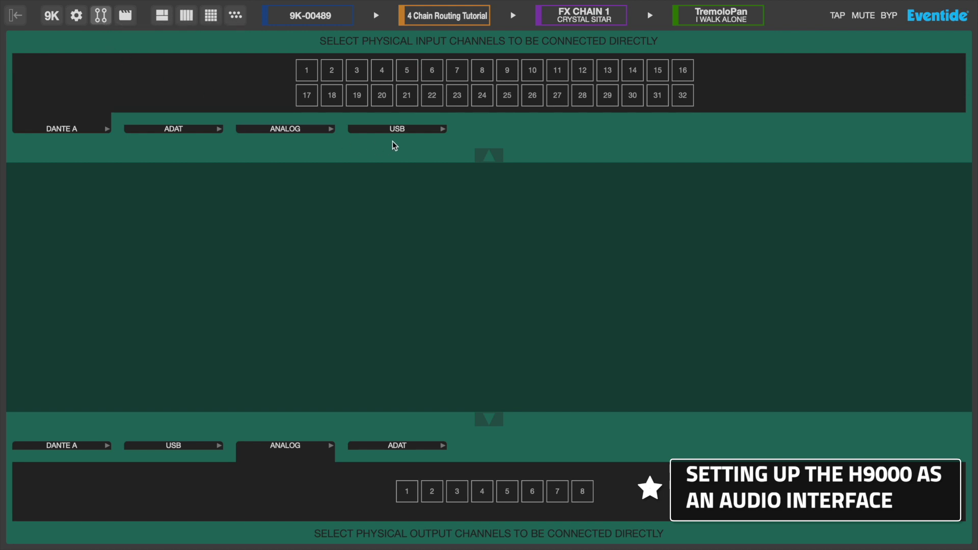
pyautogui.click(392, 128)
pyautogui.click(307, 83)
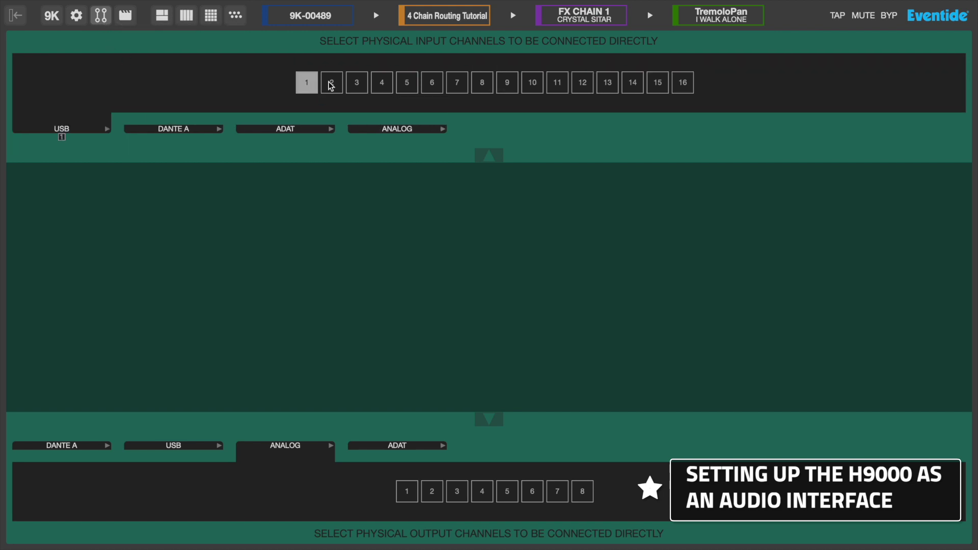
pyautogui.click(330, 85)
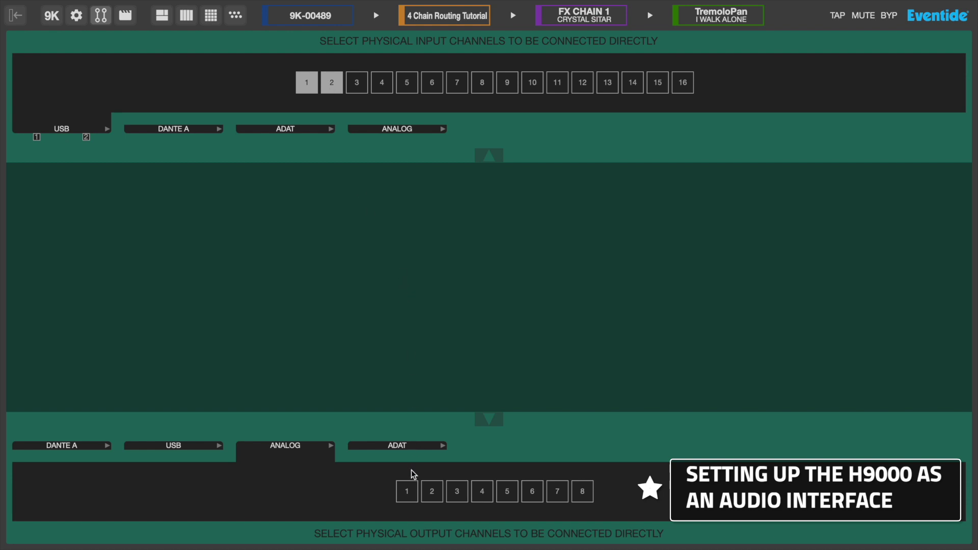
pyautogui.click(407, 490)
pyautogui.click(431, 490)
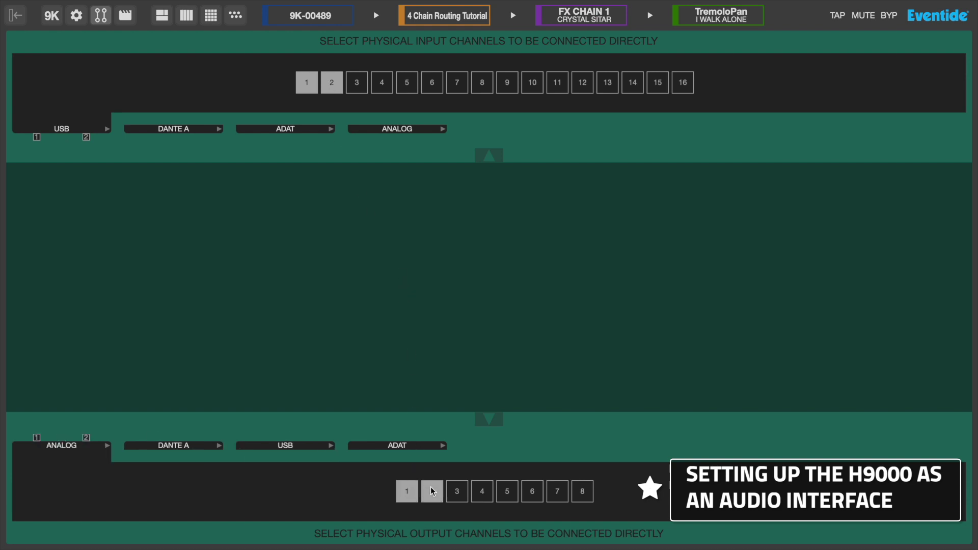
pyautogui.click(36, 137)
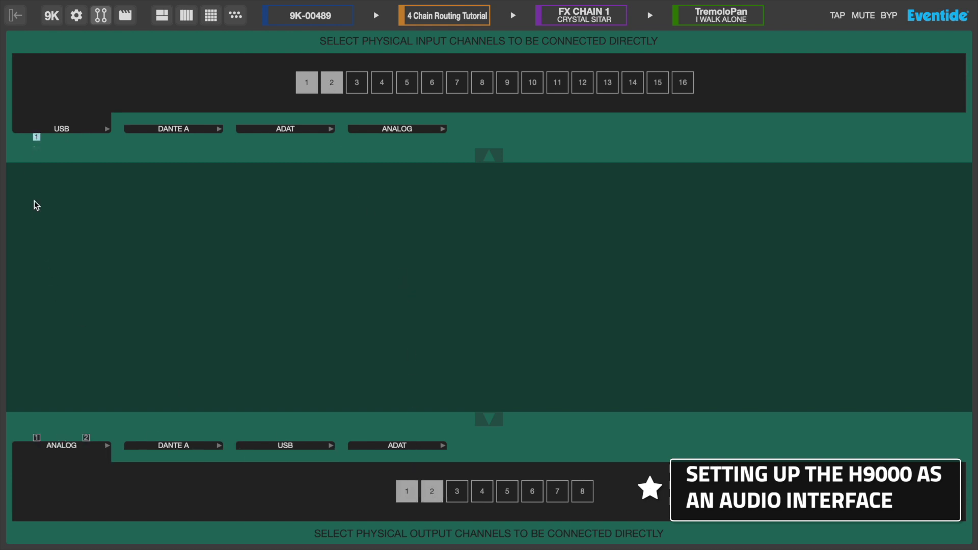
pyautogui.click(37, 438)
pyautogui.click(86, 136)
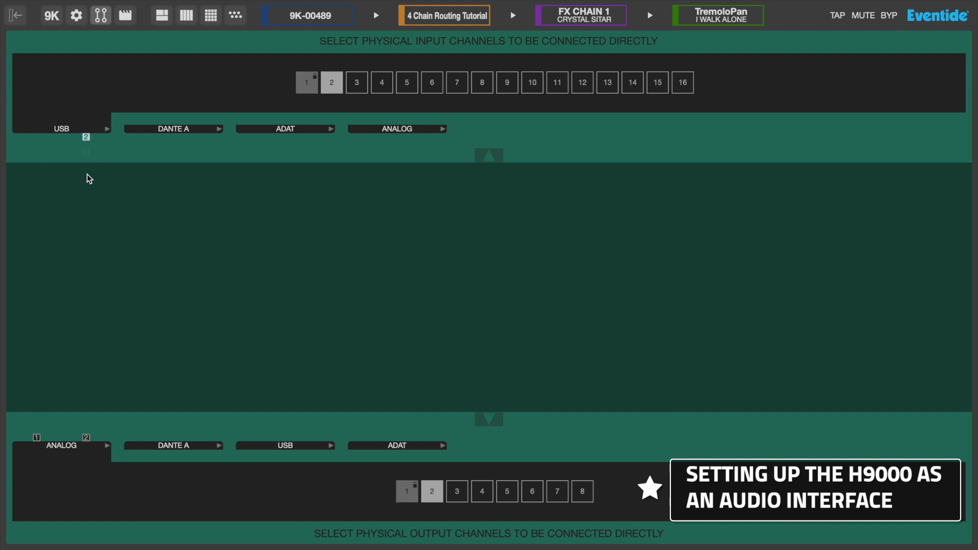
pyautogui.click(87, 436)
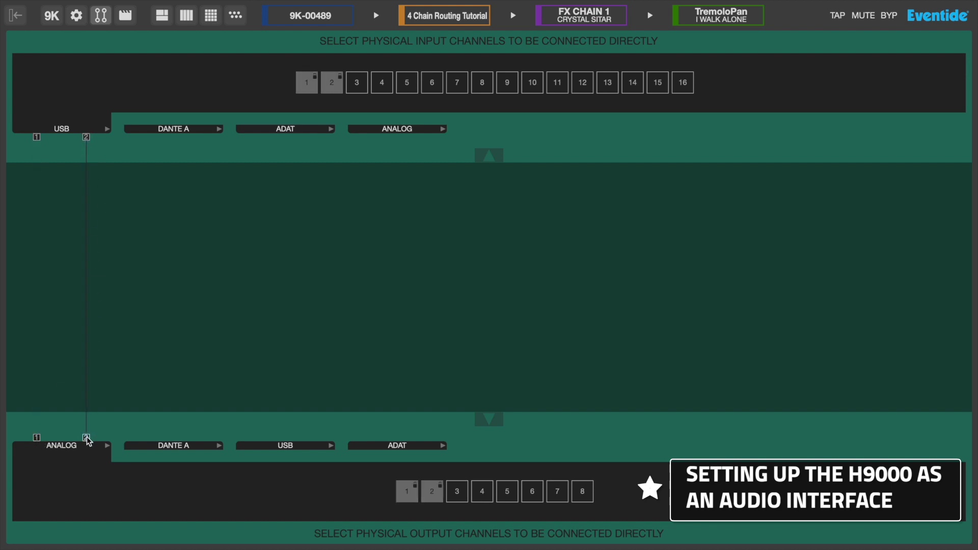
# Enable Analog inputs 1–2 and USB outputs 1–2, then connect Analog 1 to USB 1.
pyautogui.click(388, 128)
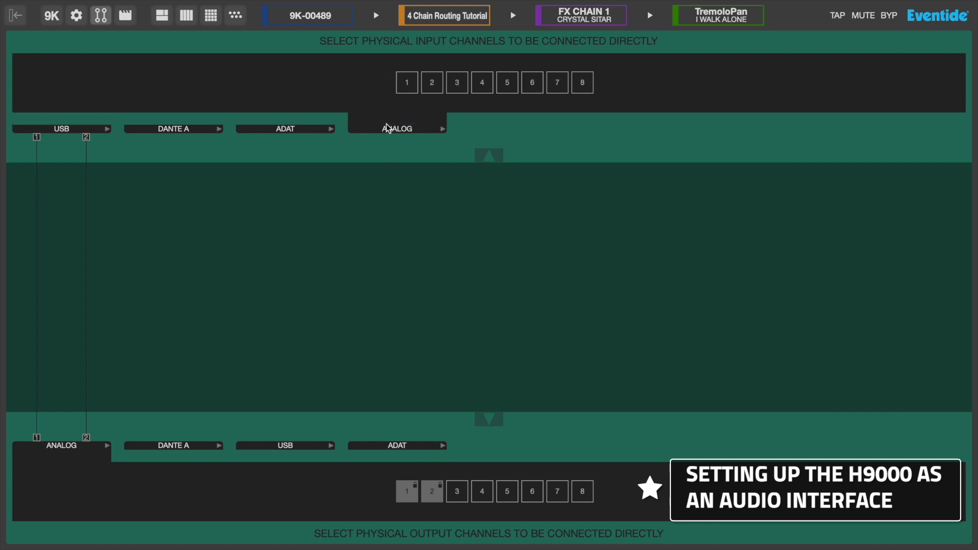
pyautogui.click(404, 85)
pyautogui.click(431, 78)
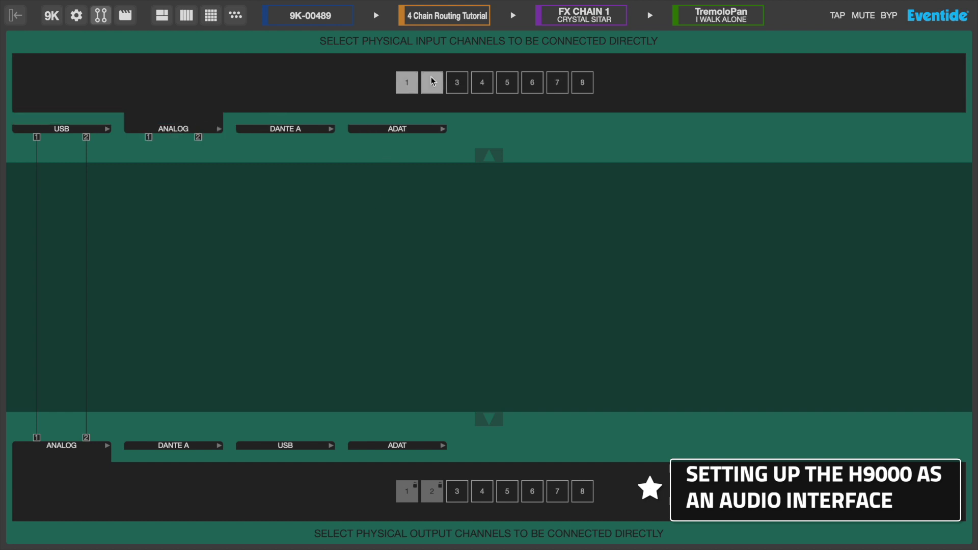
pyautogui.click(277, 446)
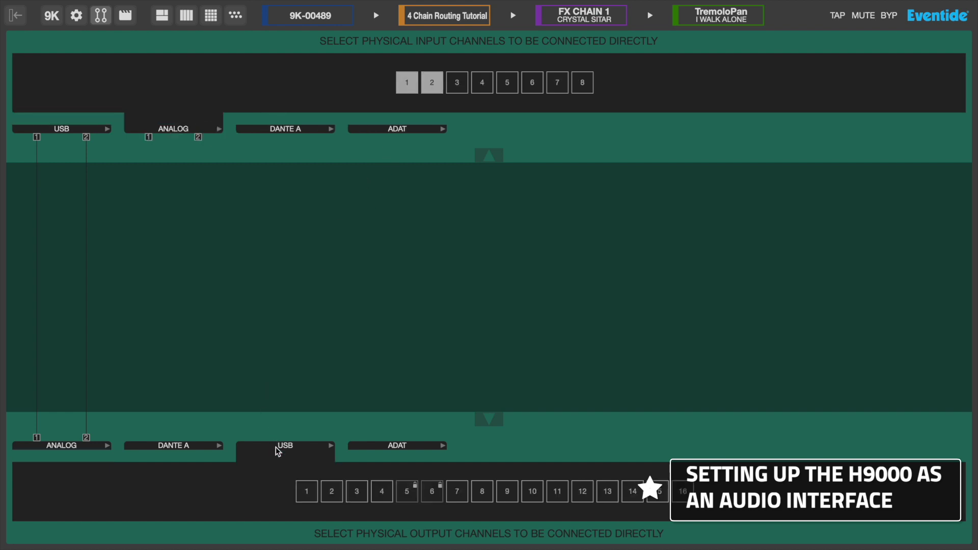
pyautogui.click(307, 490)
pyautogui.click(327, 490)
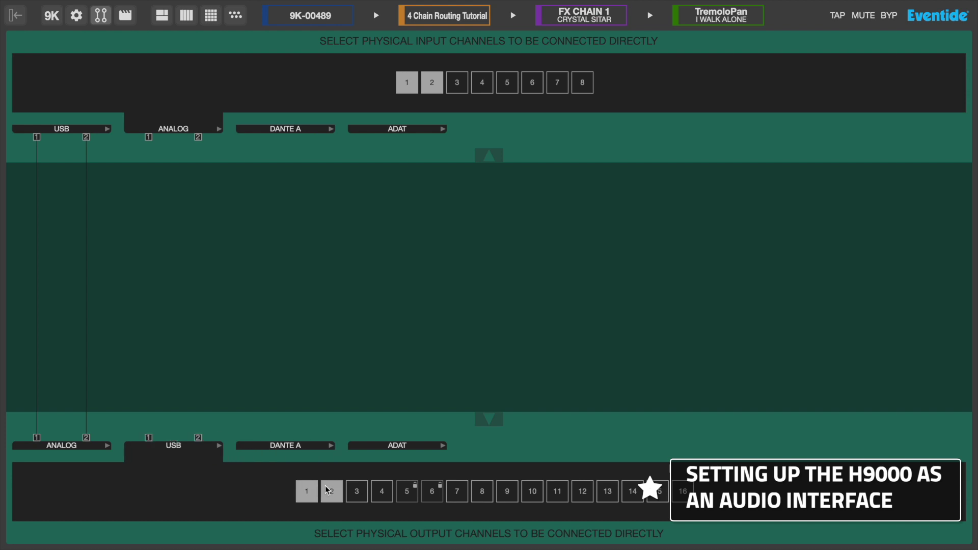
pyautogui.click(148, 137)
pyautogui.click(148, 437)
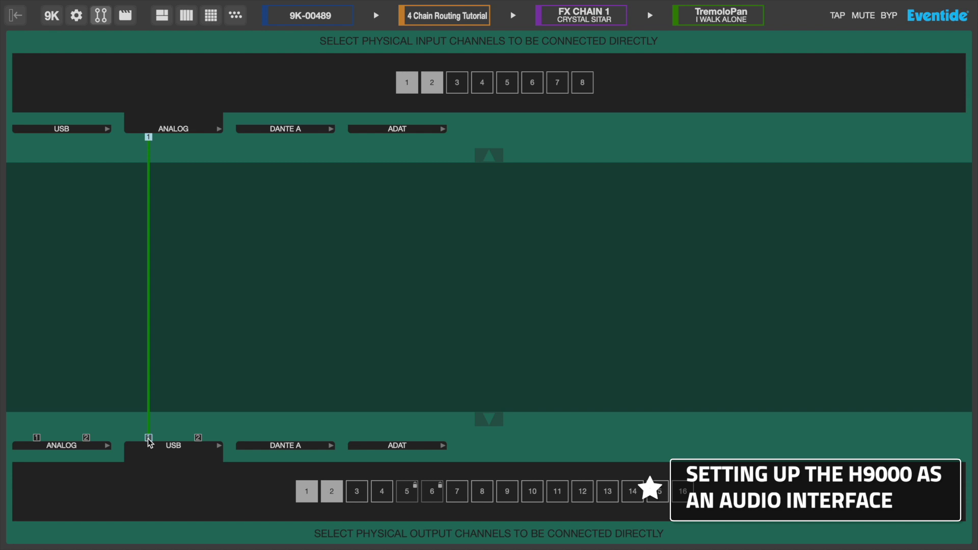